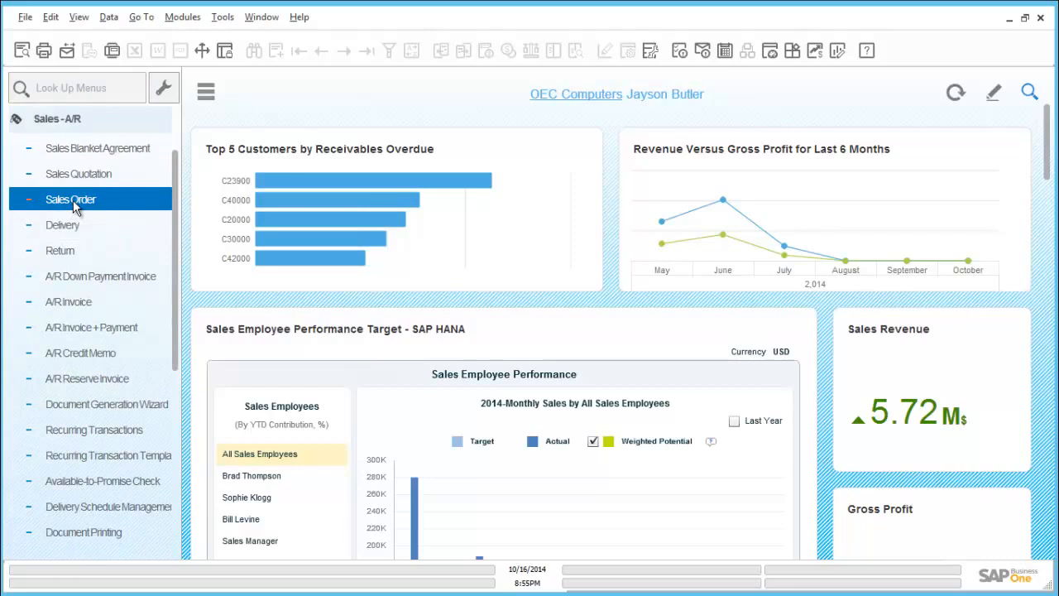
Open the most recent sales order and review the ordered, in-stock and committed quantities on its item line
{"action": "left_click", "coordinate": [74, 204]}
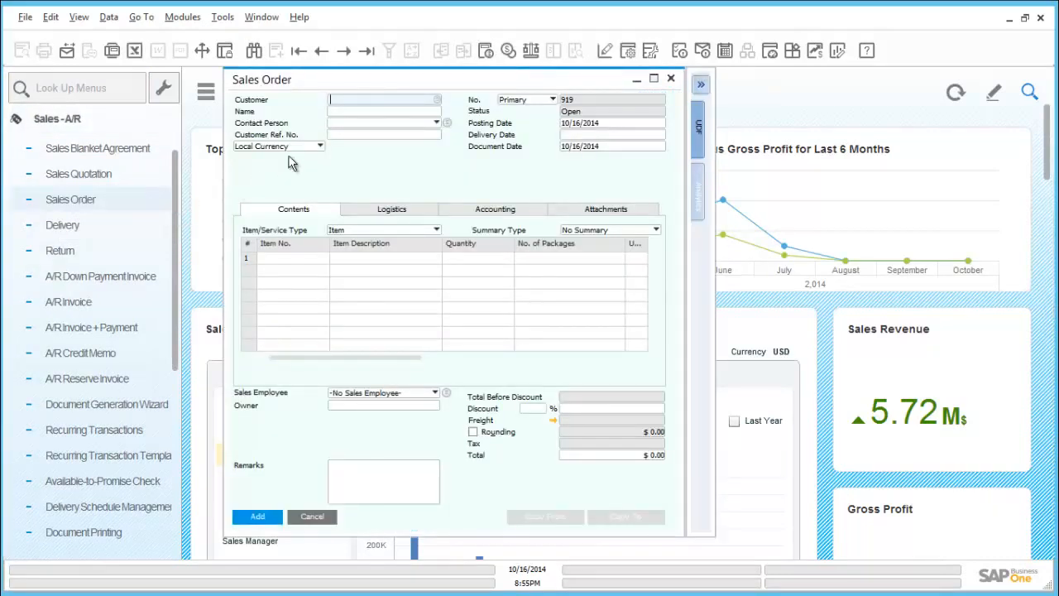
{"action": "left_click", "coordinate": [323, 52]}
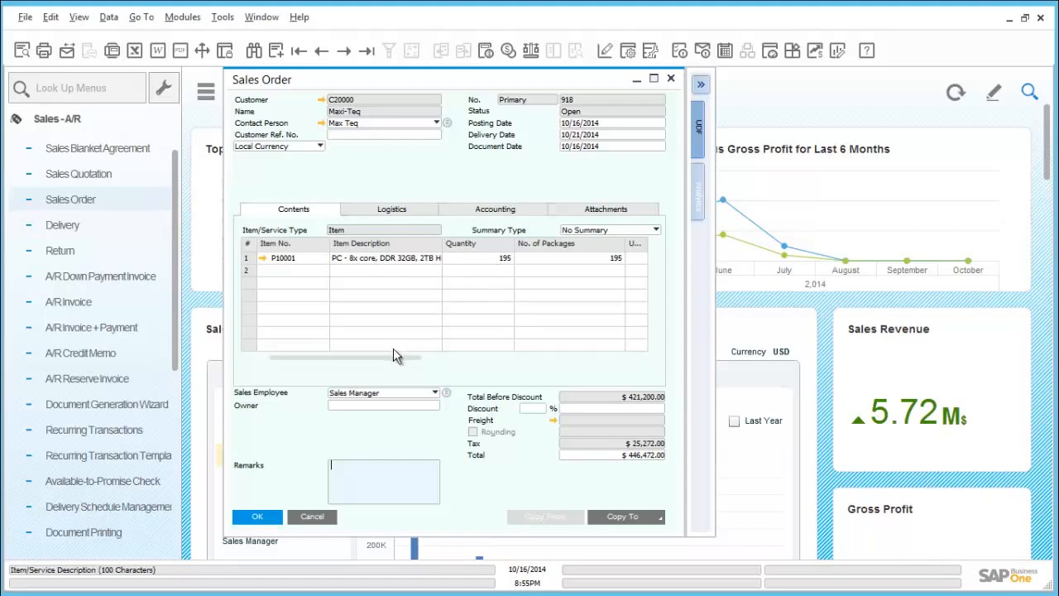
{"action": "left_click_drag", "start_coordinate": [393, 356], "coordinate": [629, 339]}
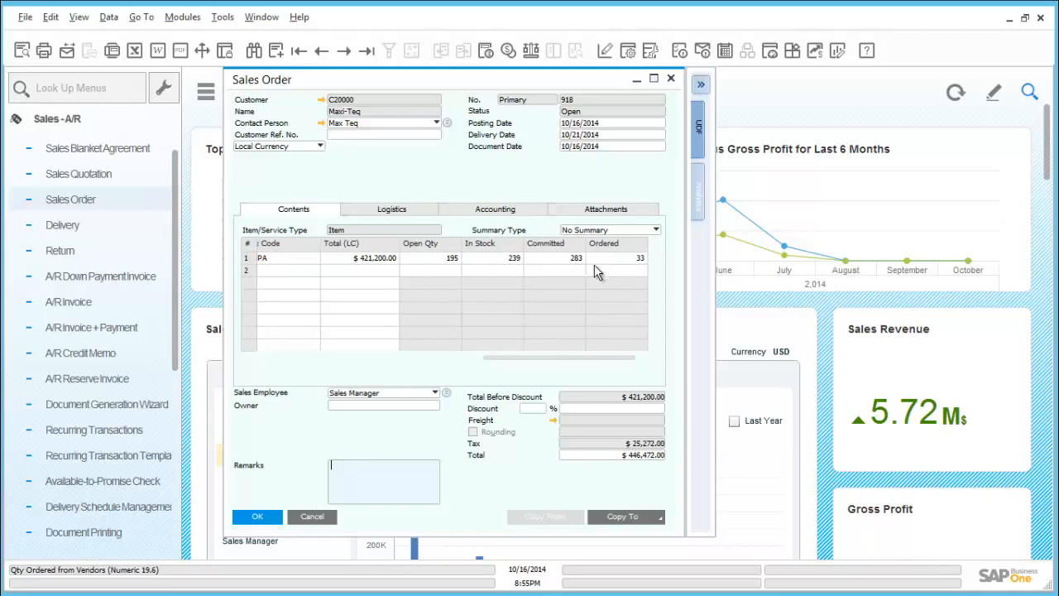
{"action": "left_click_drag", "start_coordinate": [488, 360], "coordinate": [274, 361]}
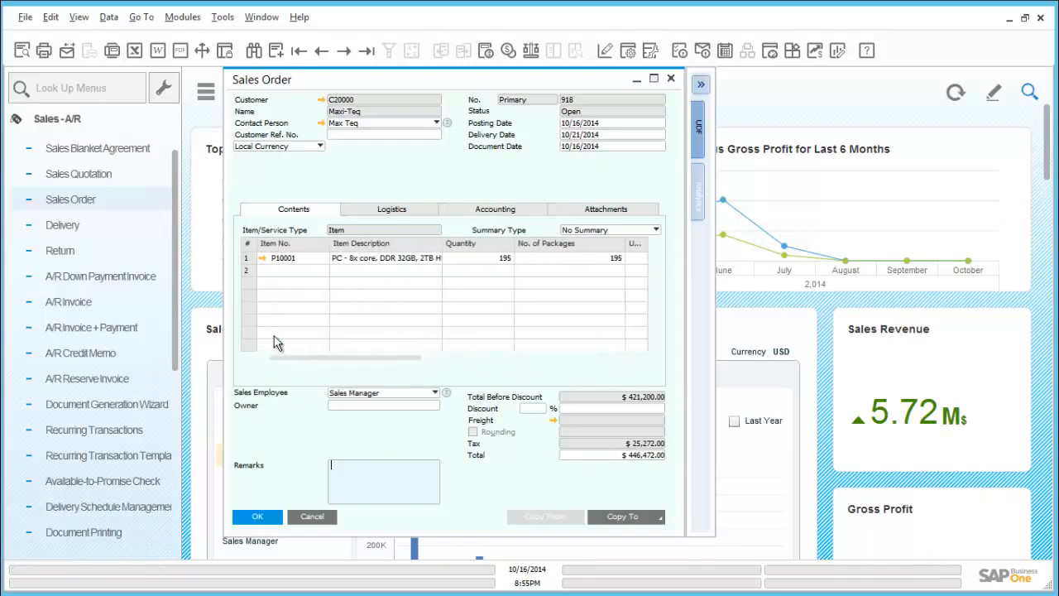
Open the master data of item P10001 through its bill of materials and review its inventory by warehouse
{"action": "left_click", "coordinate": [263, 259]}
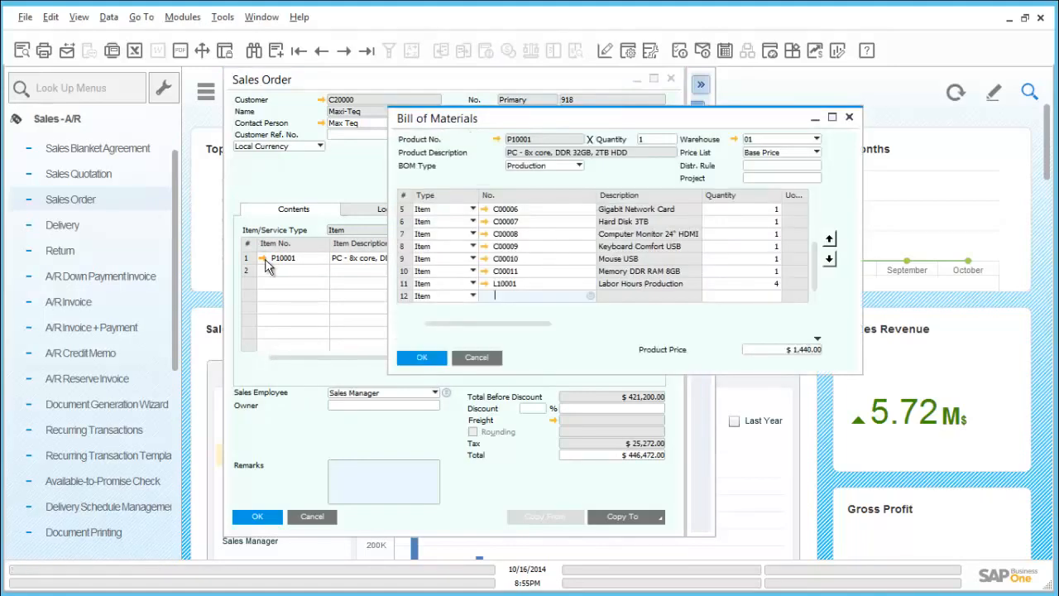
{"action": "left_click", "coordinate": [497, 139]}
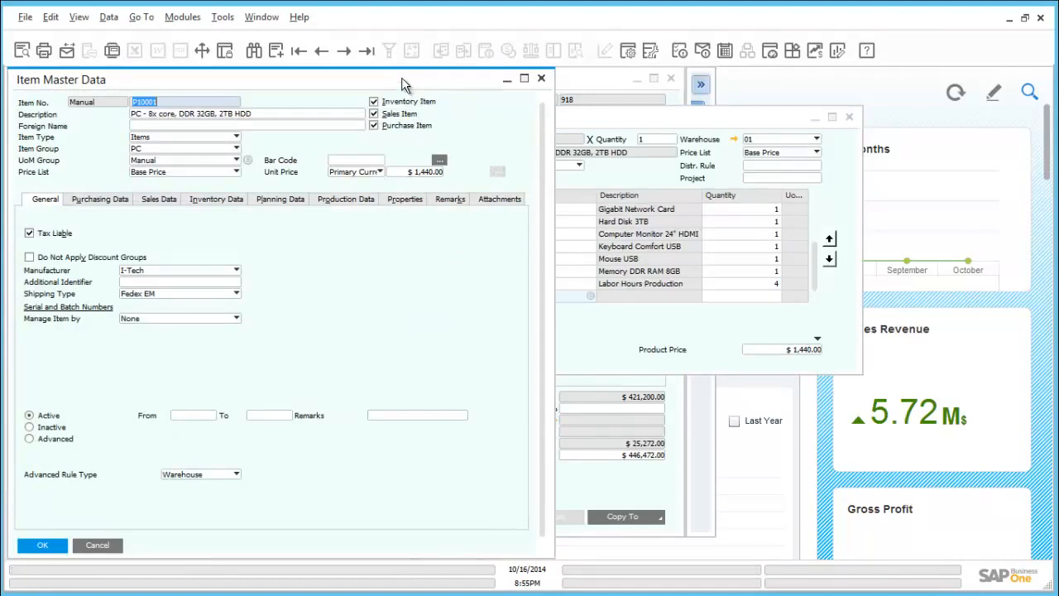
{"action": "left_click_drag", "start_coordinate": [401, 77], "coordinate": [539, 76]}
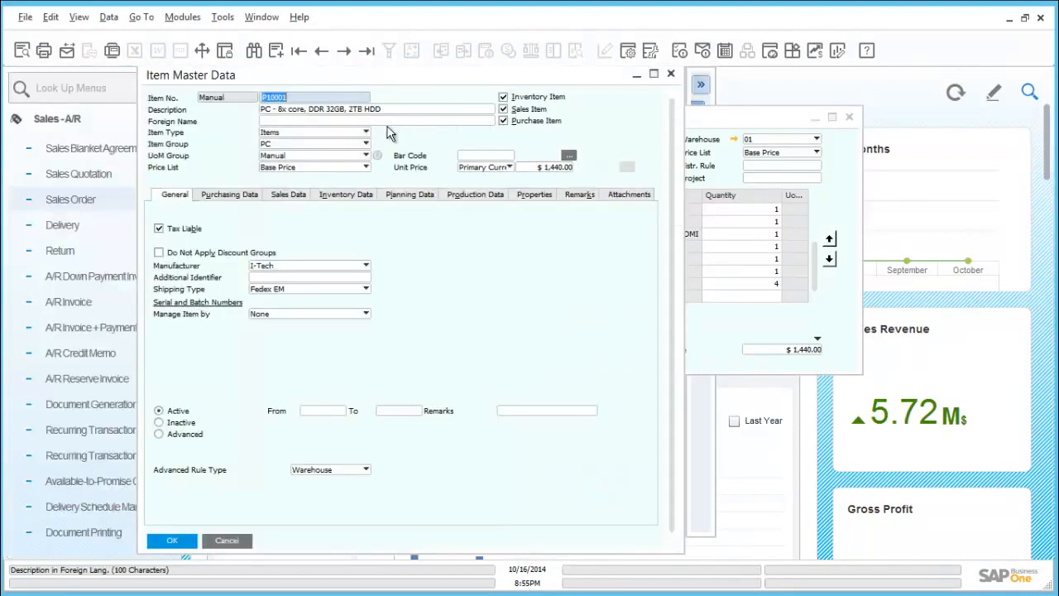
{"action": "left_click", "coordinate": [373, 196]}
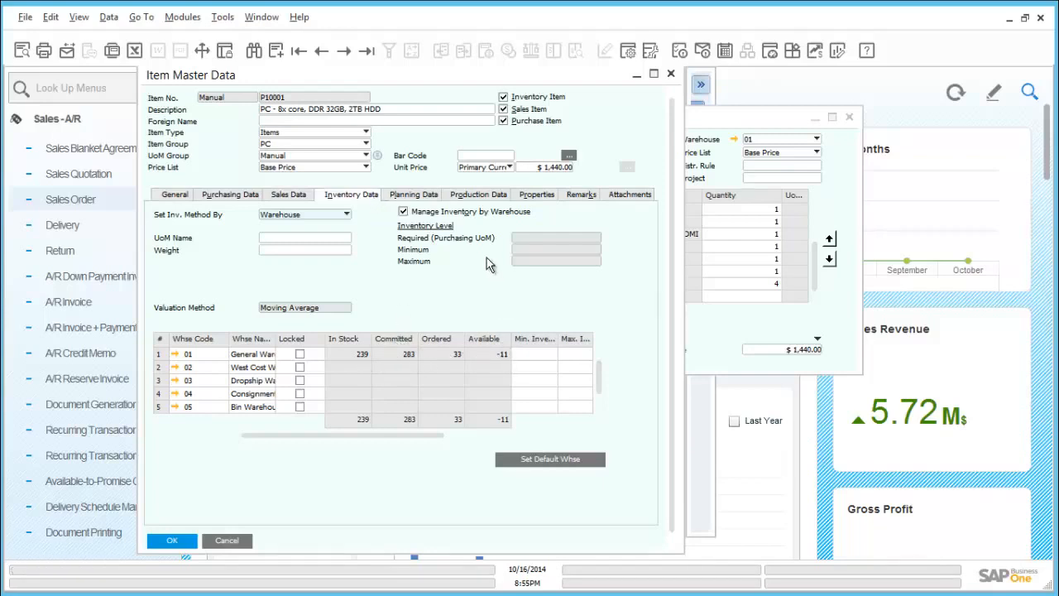
Check the item's planning and procurement methods, and close the item, bill of materials and sales order
{"action": "left_click", "coordinate": [413, 196]}
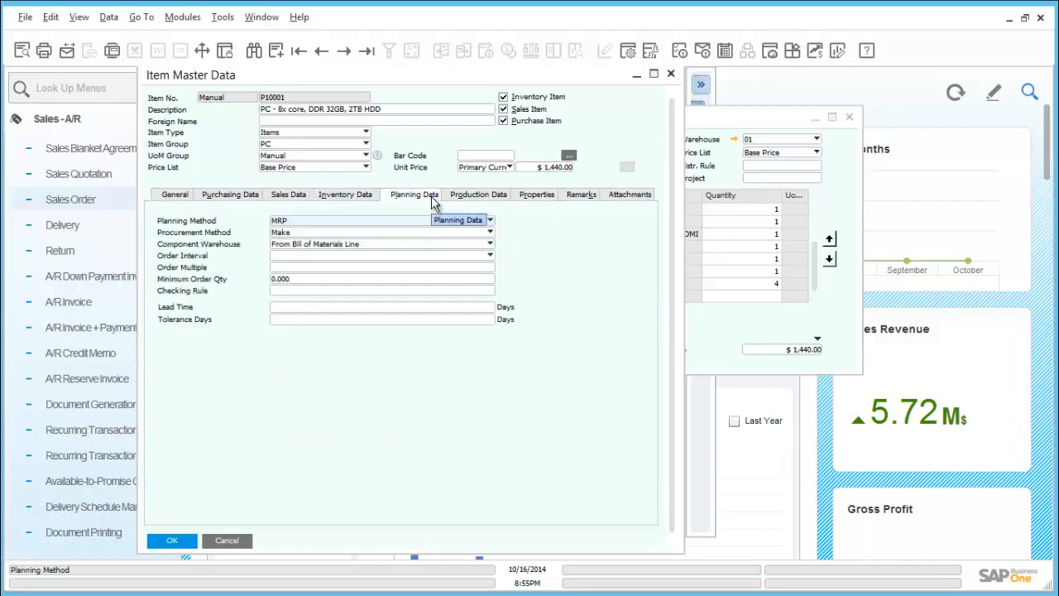
{"action": "left_click", "coordinate": [315, 234]}
{"action": "left_click", "coordinate": [317, 233]}
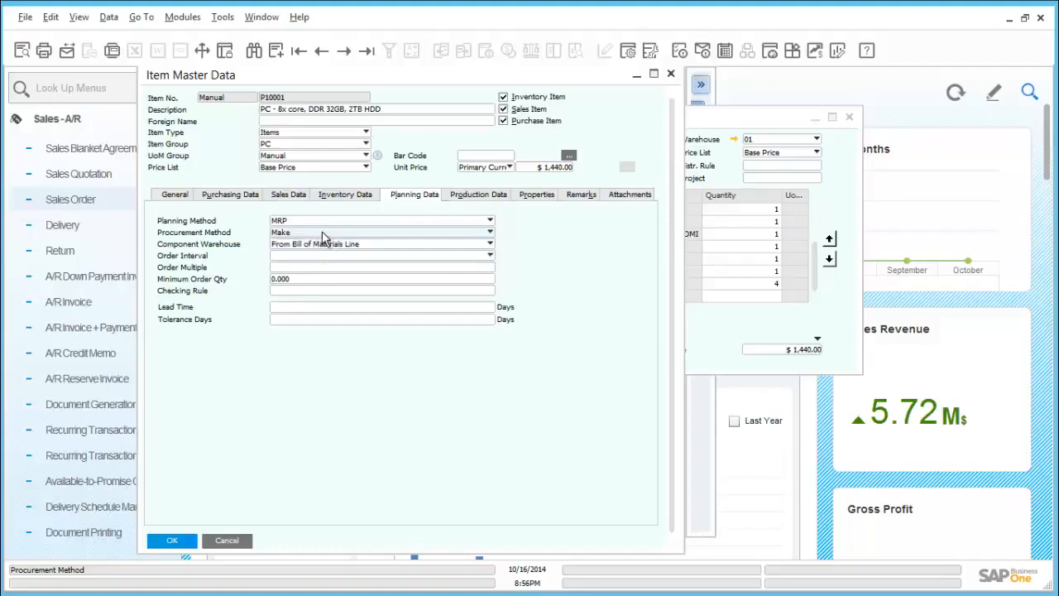
{"action": "left_click", "coordinate": [246, 543]}
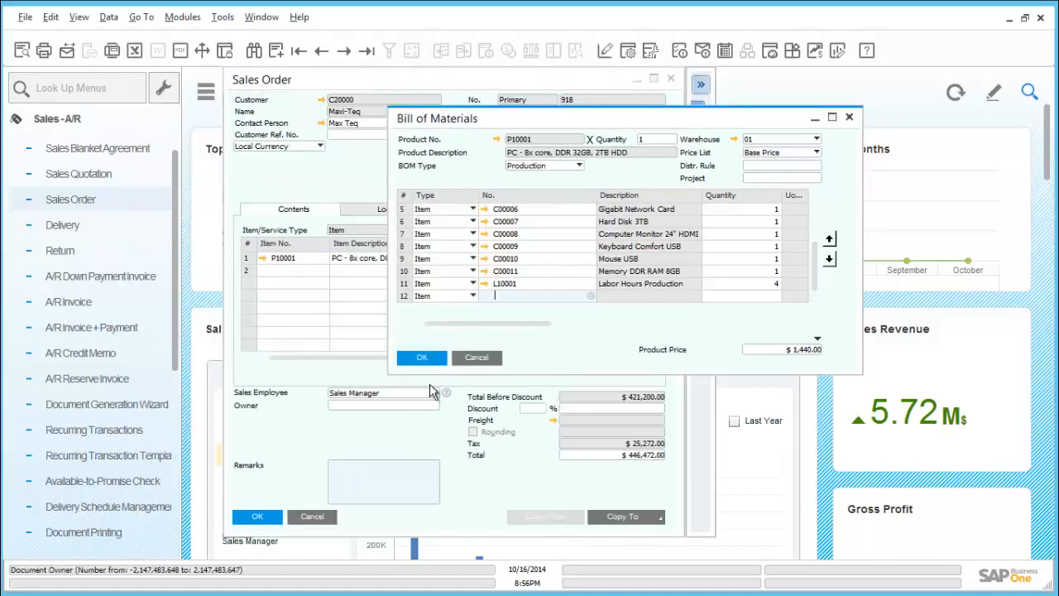
{"action": "left_click", "coordinate": [466, 361]}
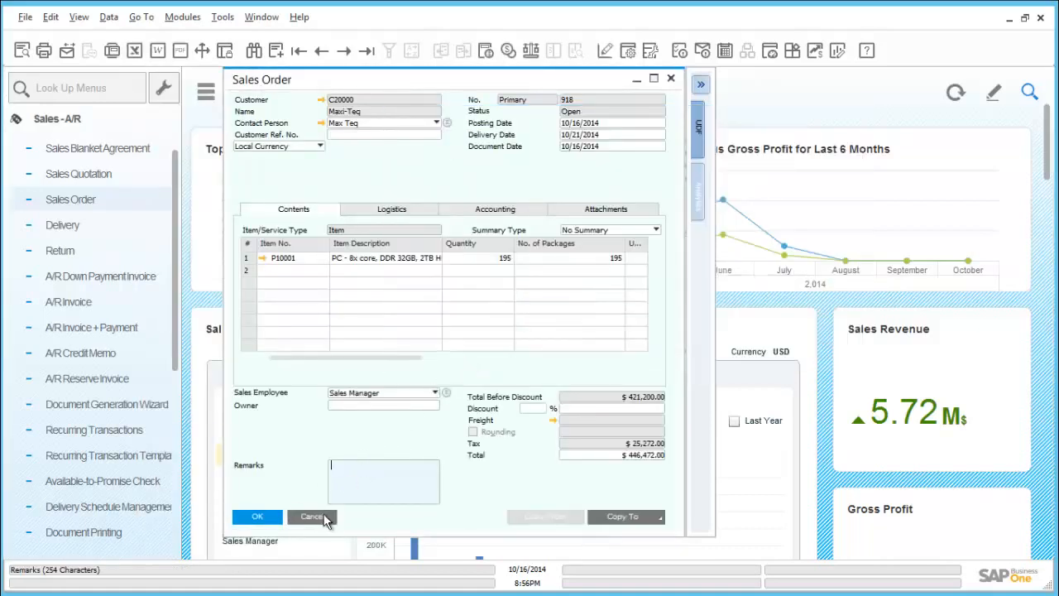
{"action": "left_click", "coordinate": [314, 516]}
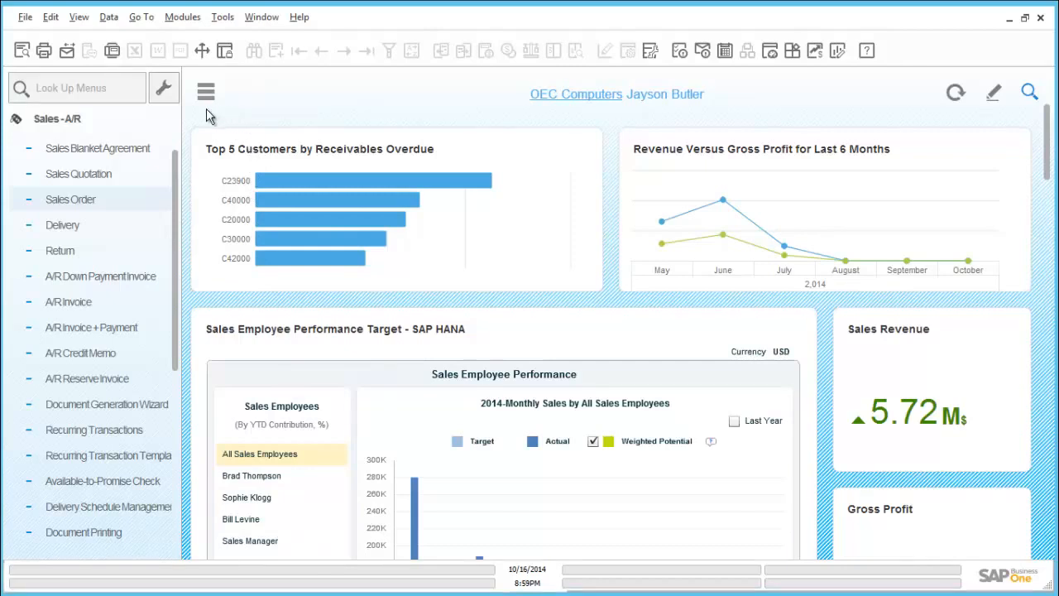
Start a new standard production order for product P10001
{"action": "left_click", "coordinate": [78, 118]}
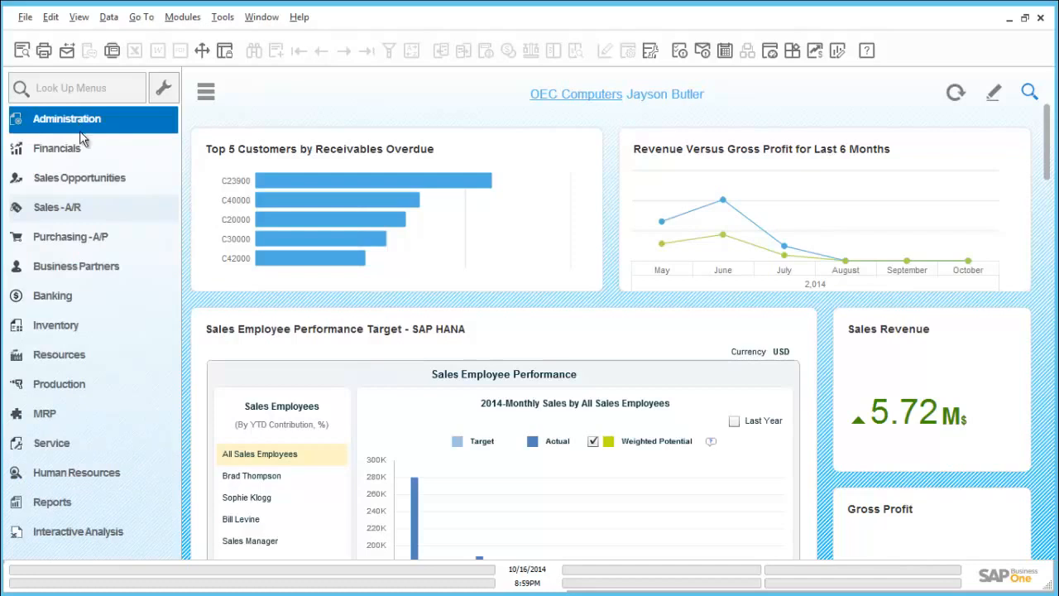
{"action": "left_click", "coordinate": [87, 385]}
{"action": "scroll", "coordinate": [88, 386], "scroll_direction": "down", "scroll_amount": 5}
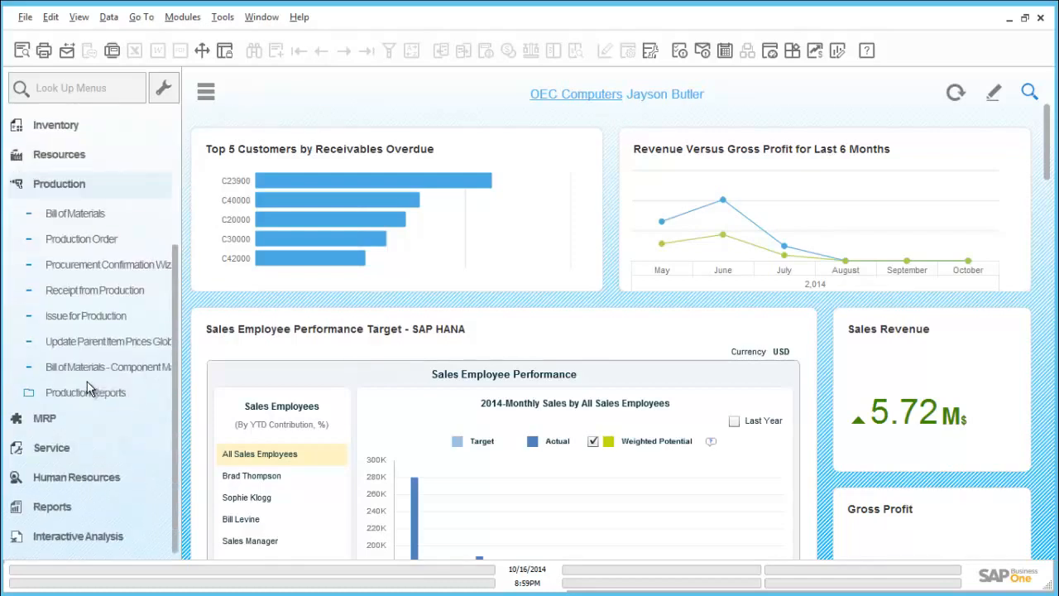
{"action": "left_click", "coordinate": [91, 243]}
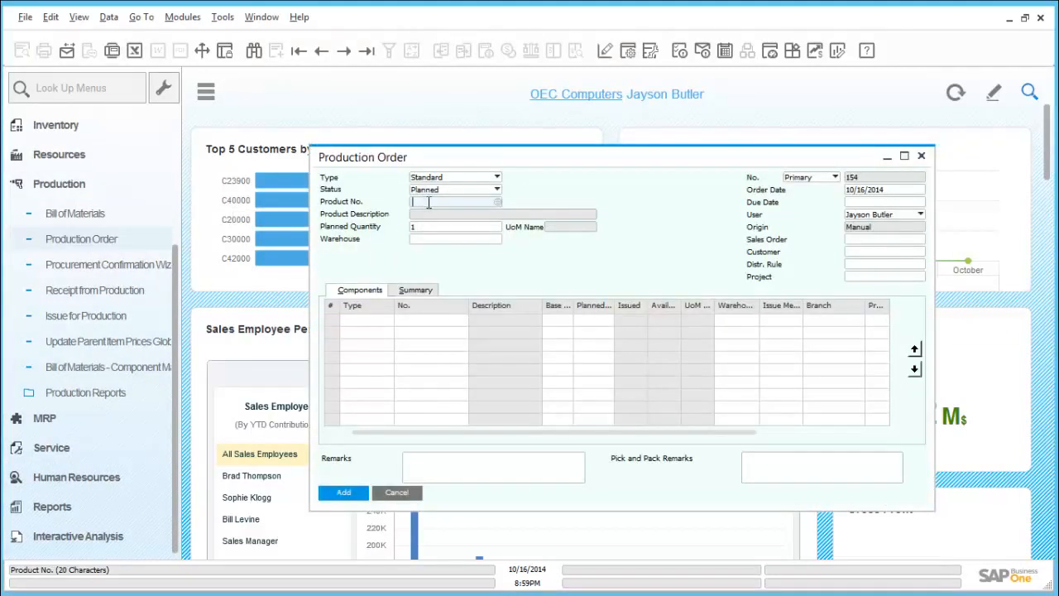
{"action": "key", "text": "Tab"}
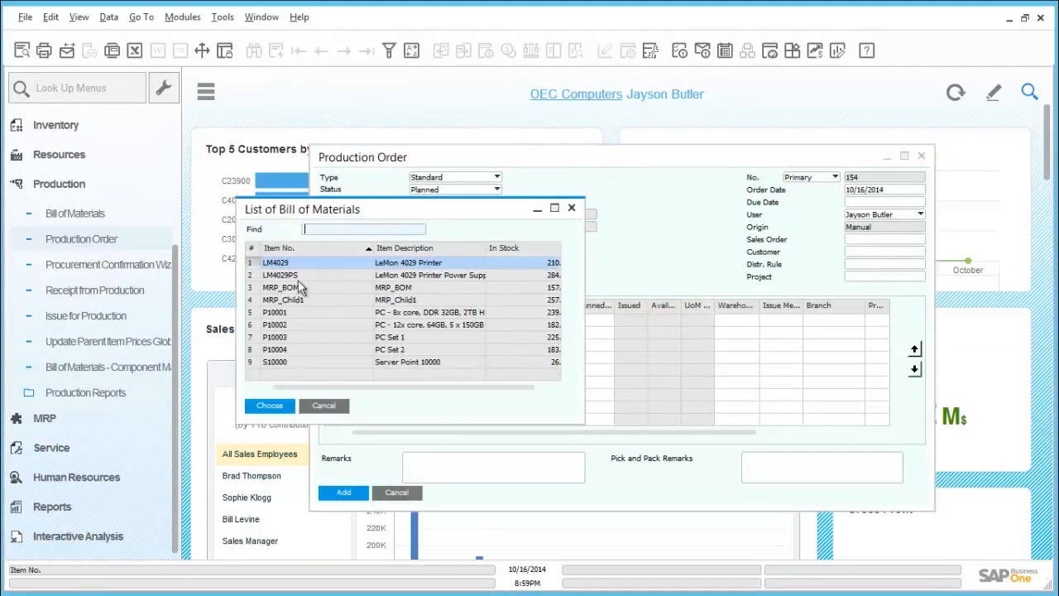
{"action": "double_click", "coordinate": [290, 312]}
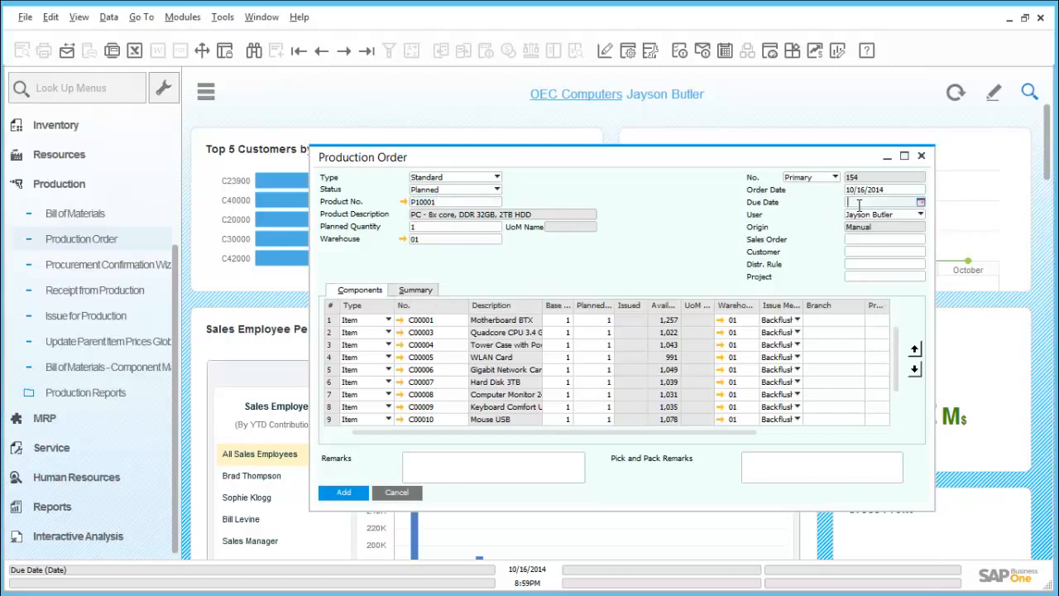
Set the production order's due date to 10/21/2014, link it to the sales order, and close it without saving
{"action": "left_click", "coordinate": [856, 203]}
{"action": "key", "text": "Tab"}
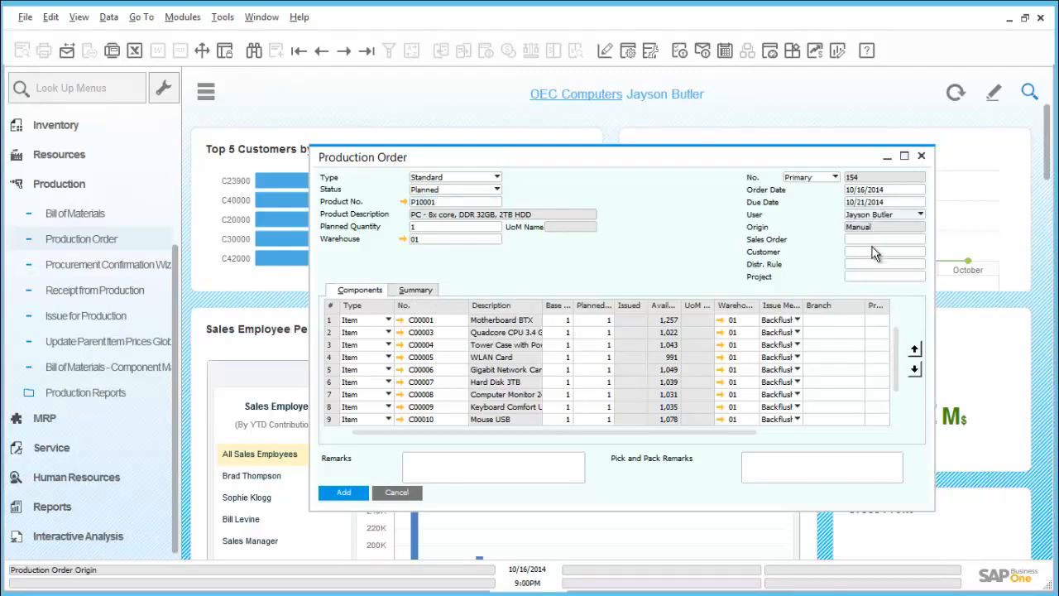
{"action": "left_click", "coordinate": [874, 240]}
{"action": "type", "text": "918"}
{"action": "key", "text": "Tab"}
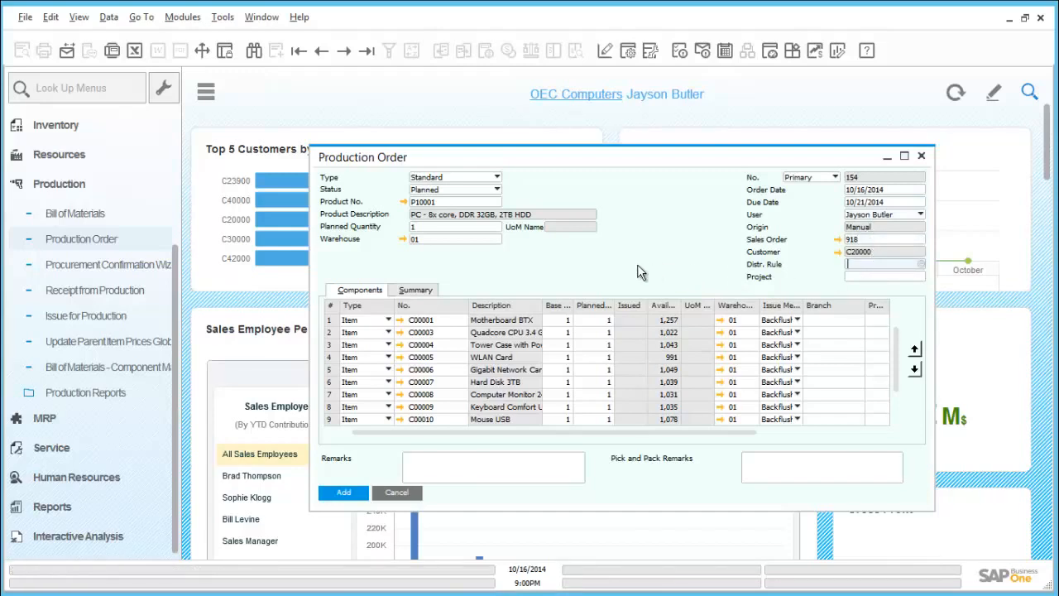
{"action": "left_click", "coordinate": [923, 155]}
{"action": "left_click", "coordinate": [469, 349]}
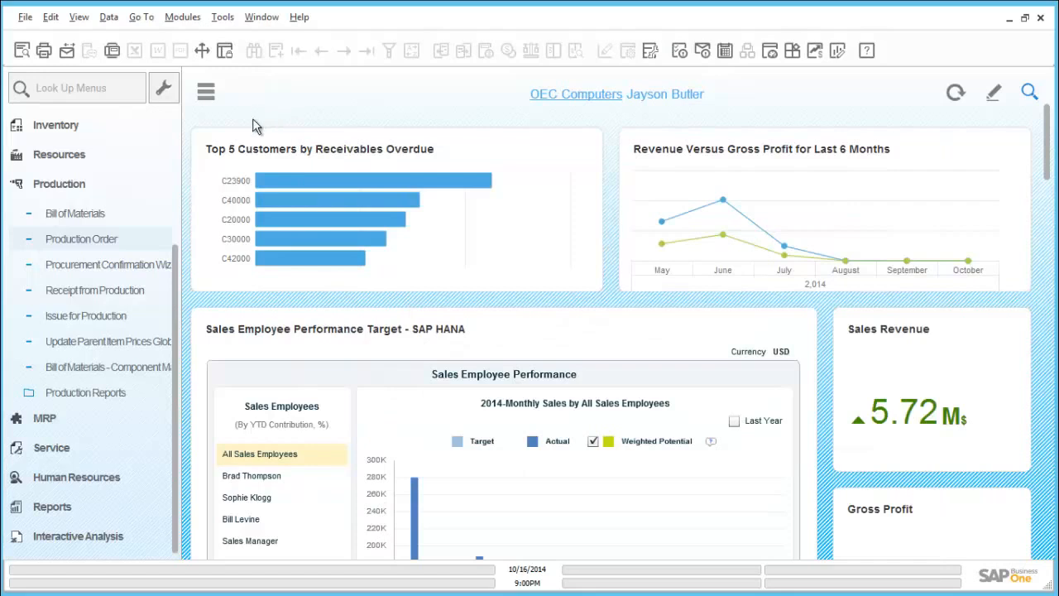
Start the MRP Wizard and proceed with the existing scenario AW 2014
{"action": "left_click", "coordinate": [94, 187]}
{"action": "left_click", "coordinate": [95, 184]}
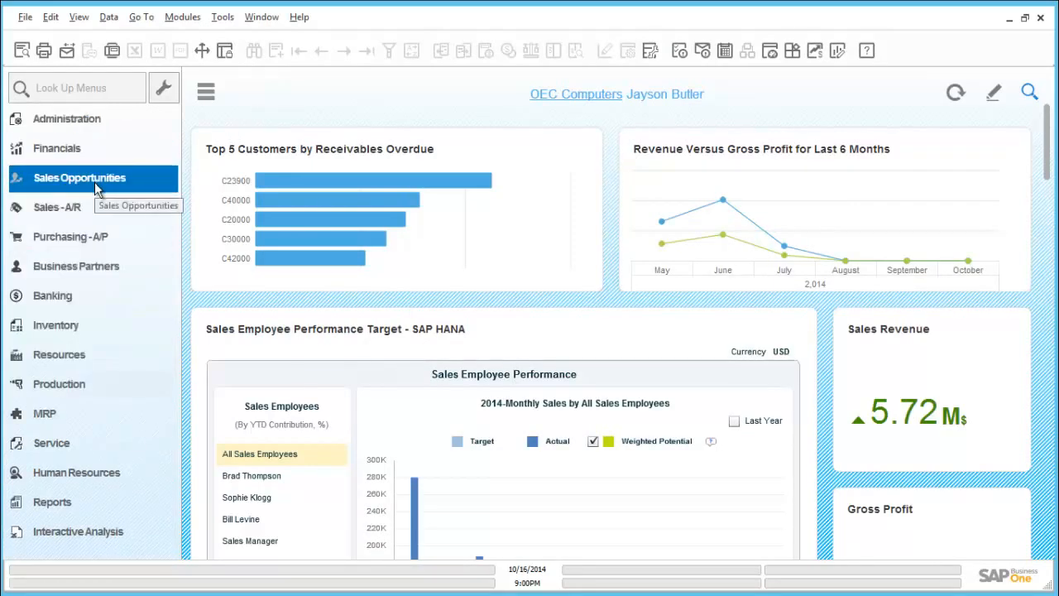
{"action": "left_click", "coordinate": [55, 416]}
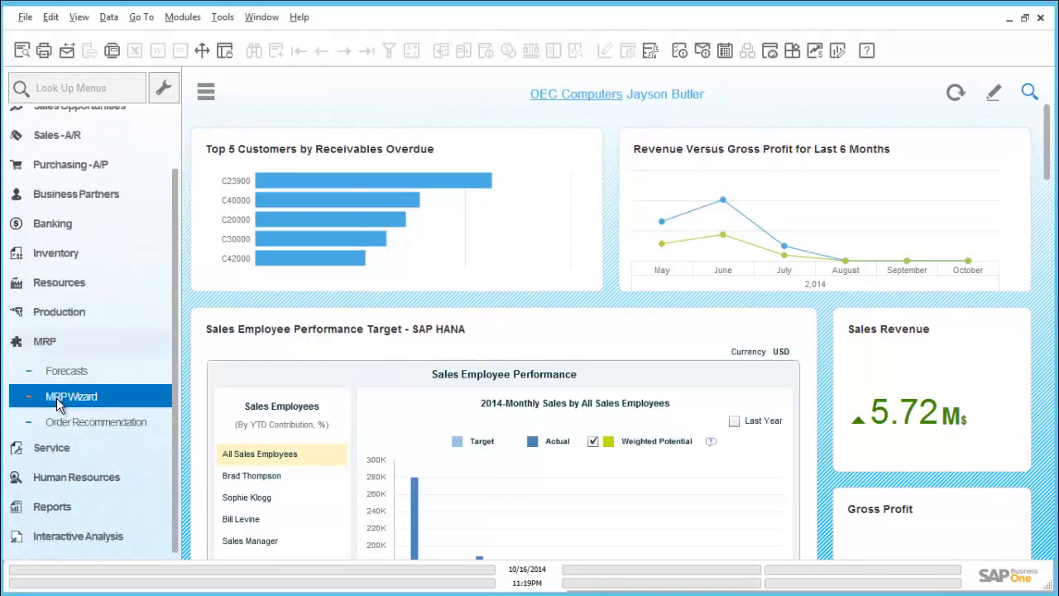
{"action": "left_click", "coordinate": [59, 400]}
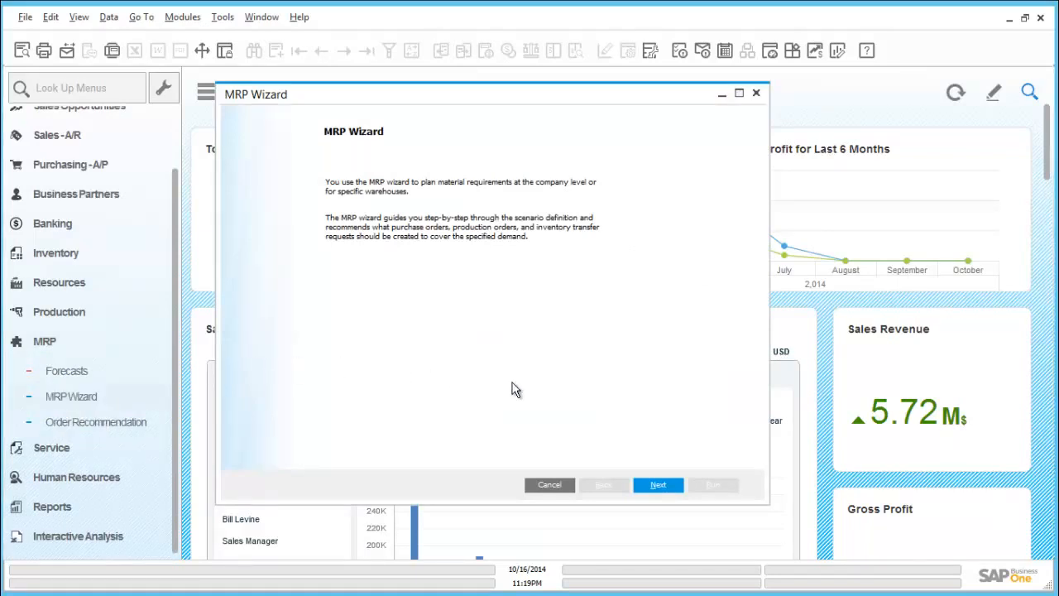
{"action": "left_click", "coordinate": [657, 486]}
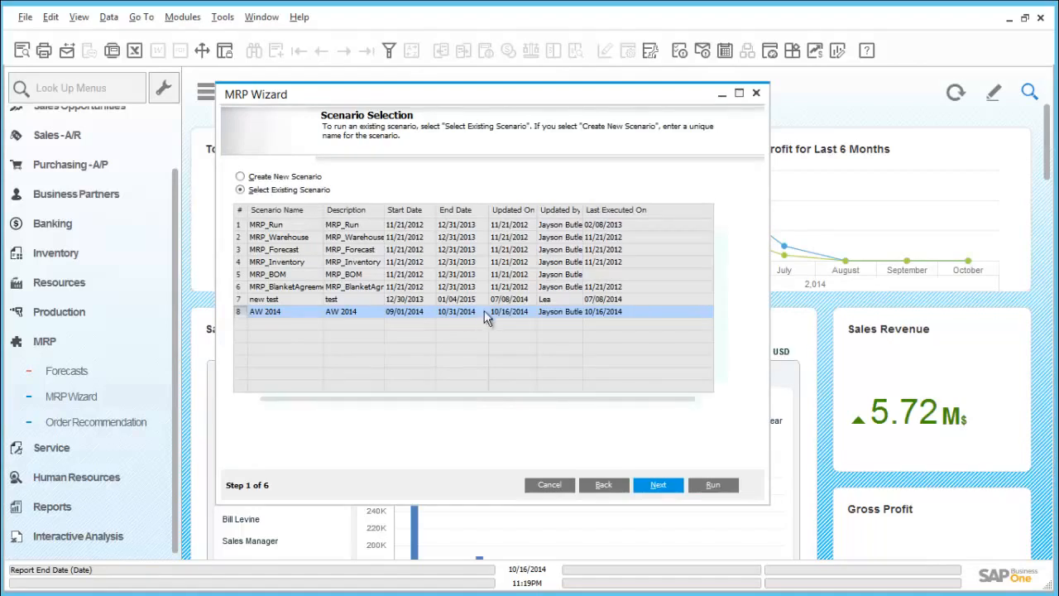
{"action": "left_click", "coordinate": [659, 486]}
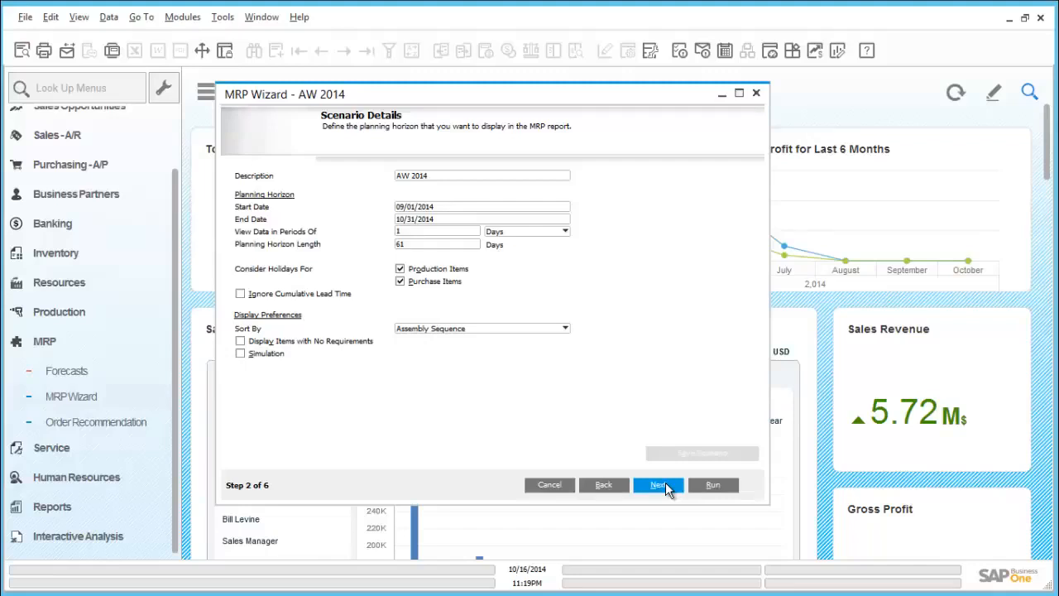
Run MRP with the scenario's existing horizon, items and data sources, and save the recommendations before finishing the wizard
{"action": "left_click", "coordinate": [659, 486]}
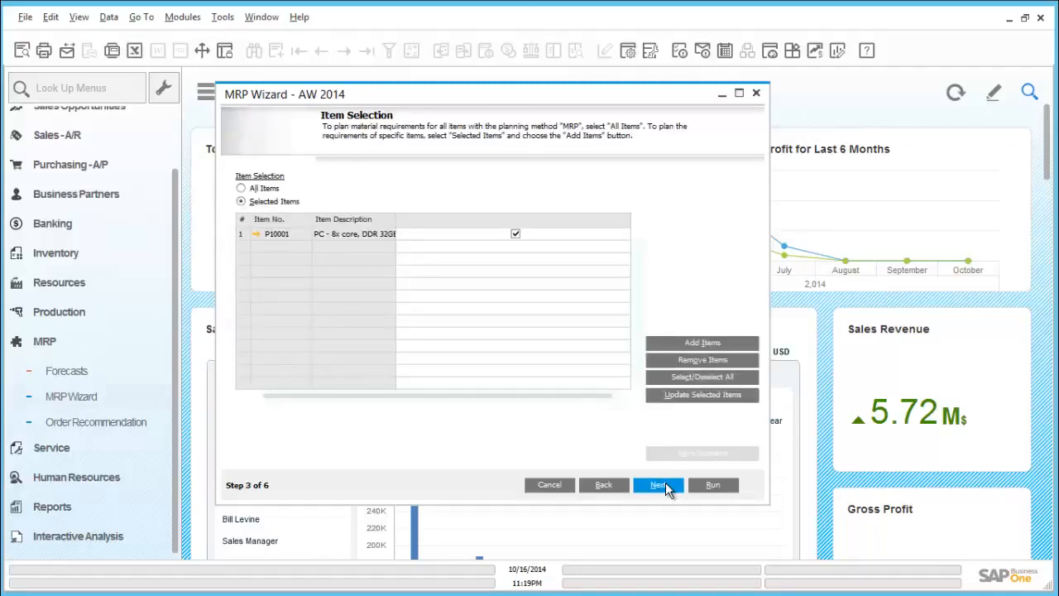
{"action": "left_click", "coordinate": [659, 485]}
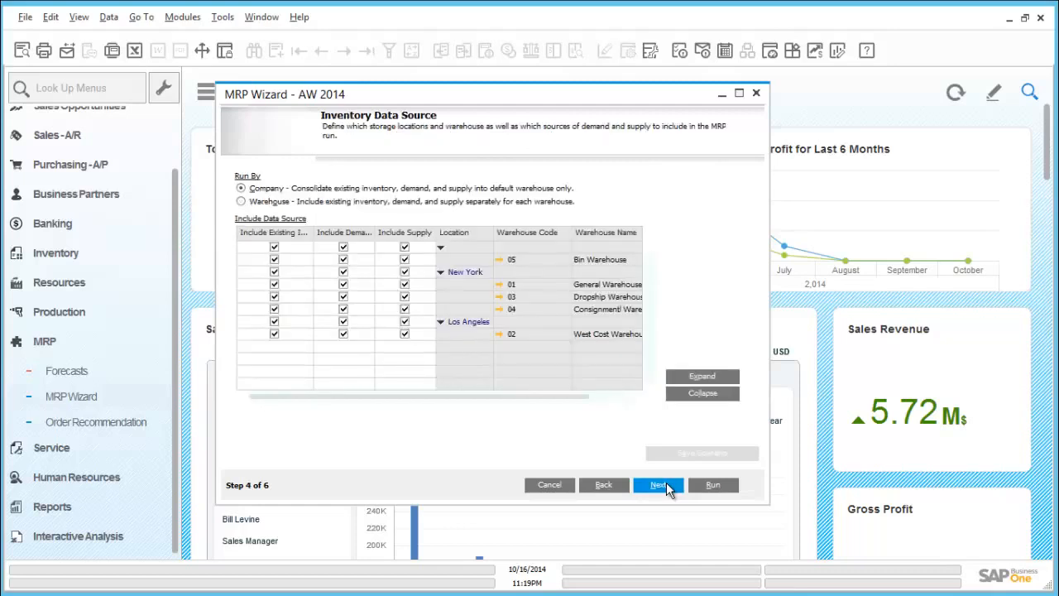
{"action": "left_click", "coordinate": [659, 486]}
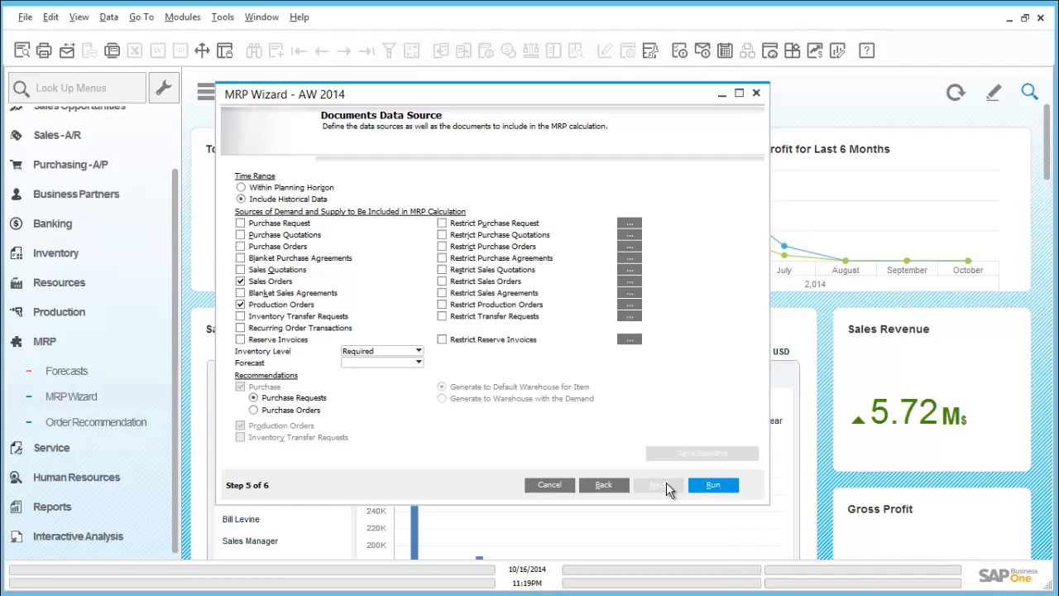
{"action": "left_click", "coordinate": [711, 486]}
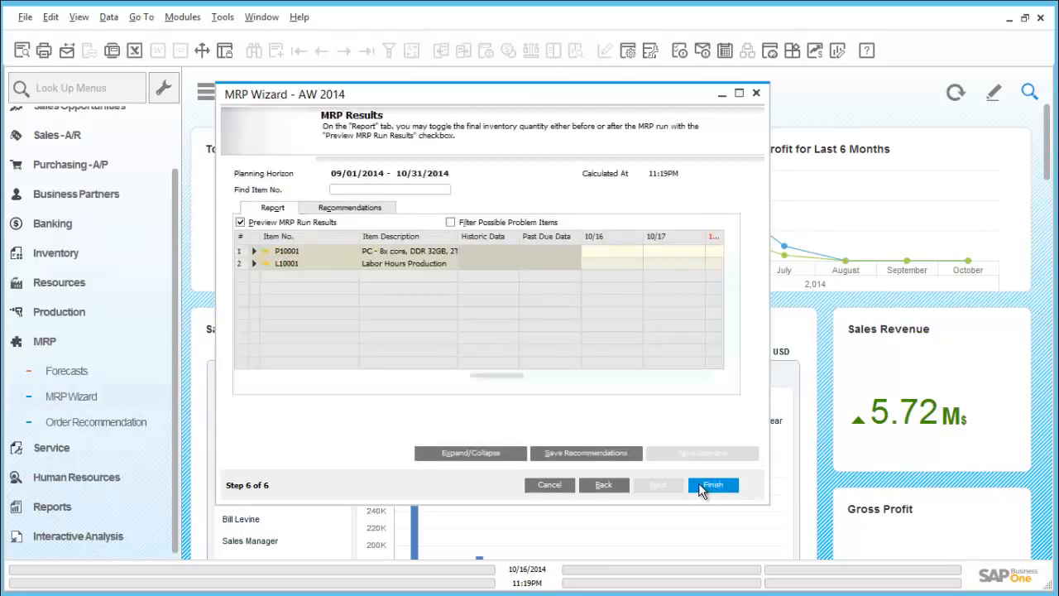
{"action": "left_click", "coordinate": [604, 453]}
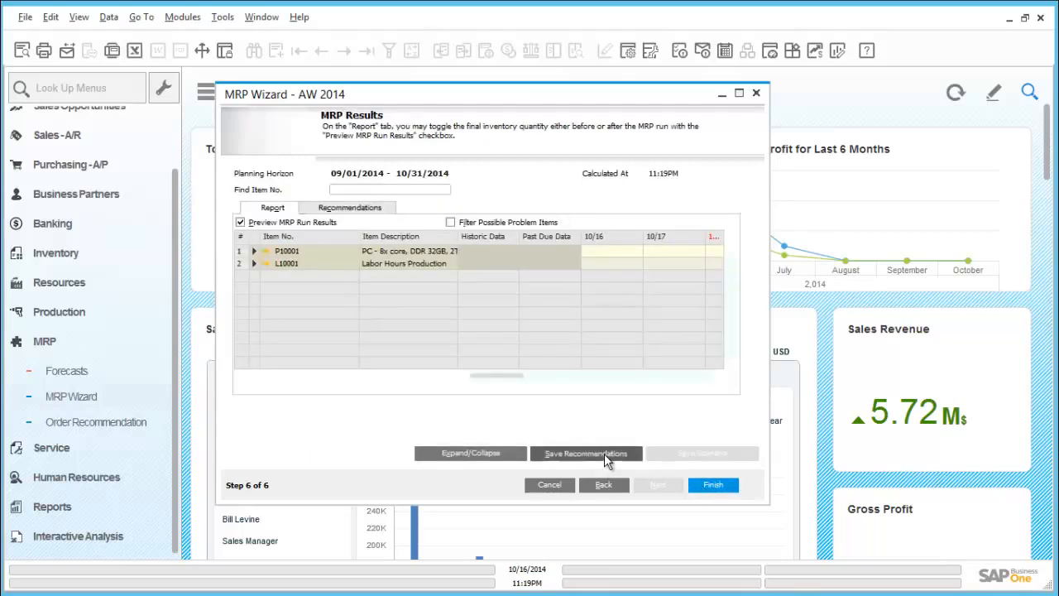
{"action": "left_click", "coordinate": [713, 486]}
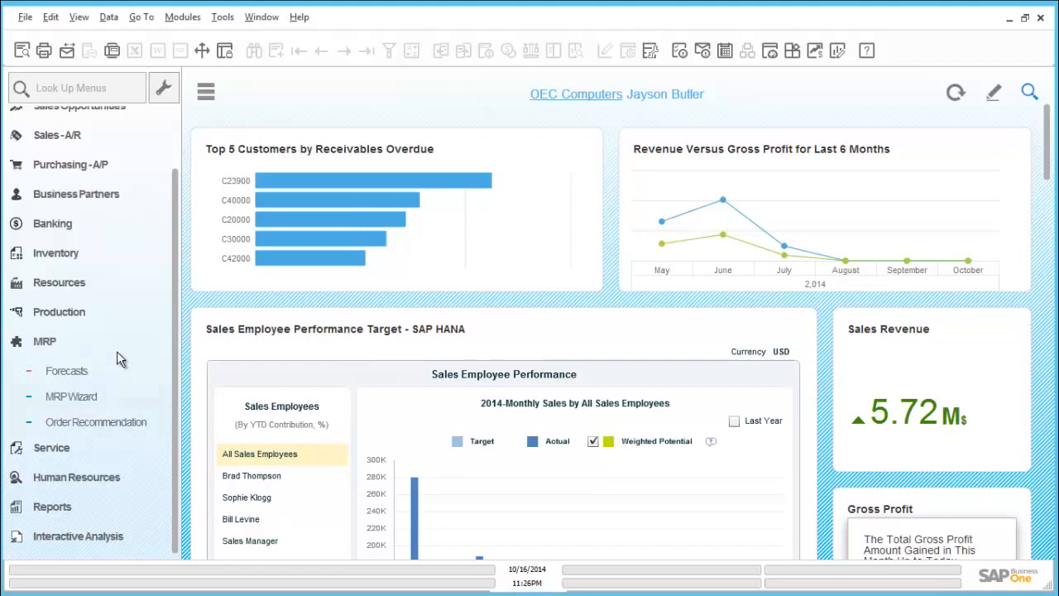
Display the order recommendations of scenario AW 2014 for all order types and examine the listed quantities and MRP details
{"action": "left_click", "coordinate": [122, 422]}
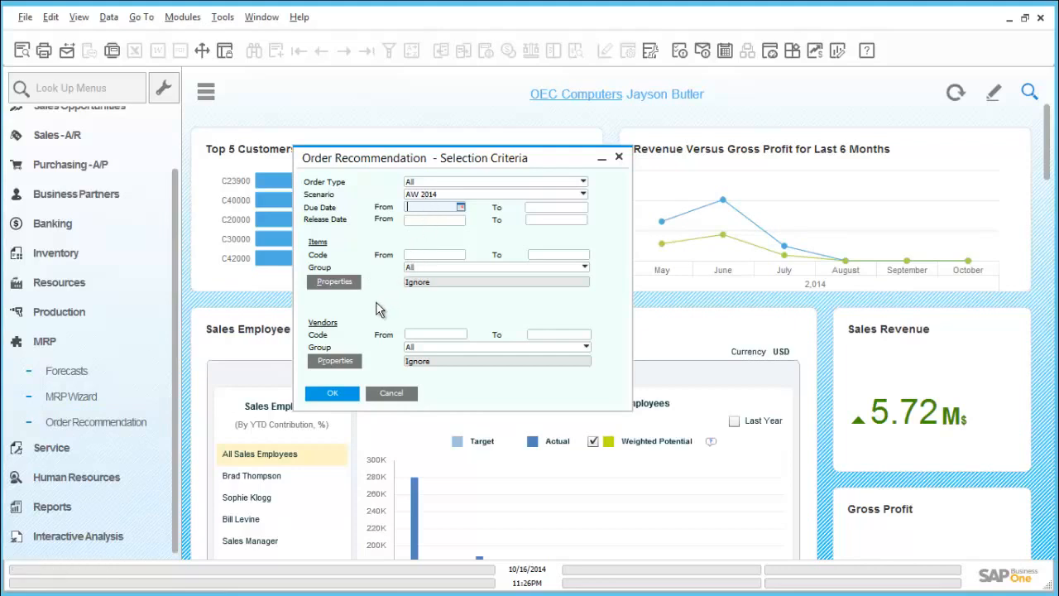
{"action": "left_click", "coordinate": [346, 395]}
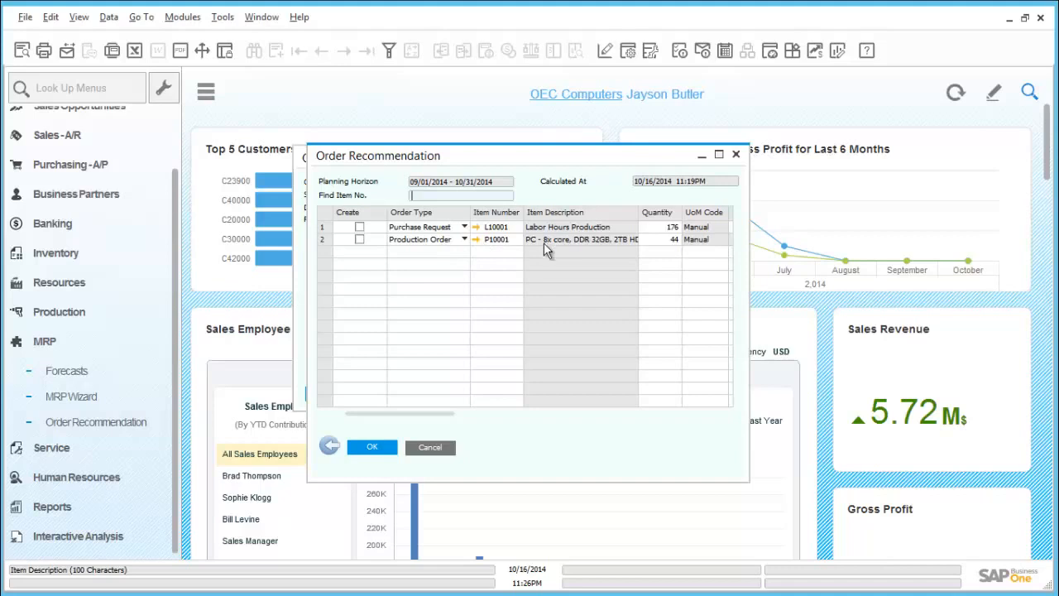
{"action": "left_click_drag", "start_coordinate": [443, 413], "coordinate": [497, 407]}
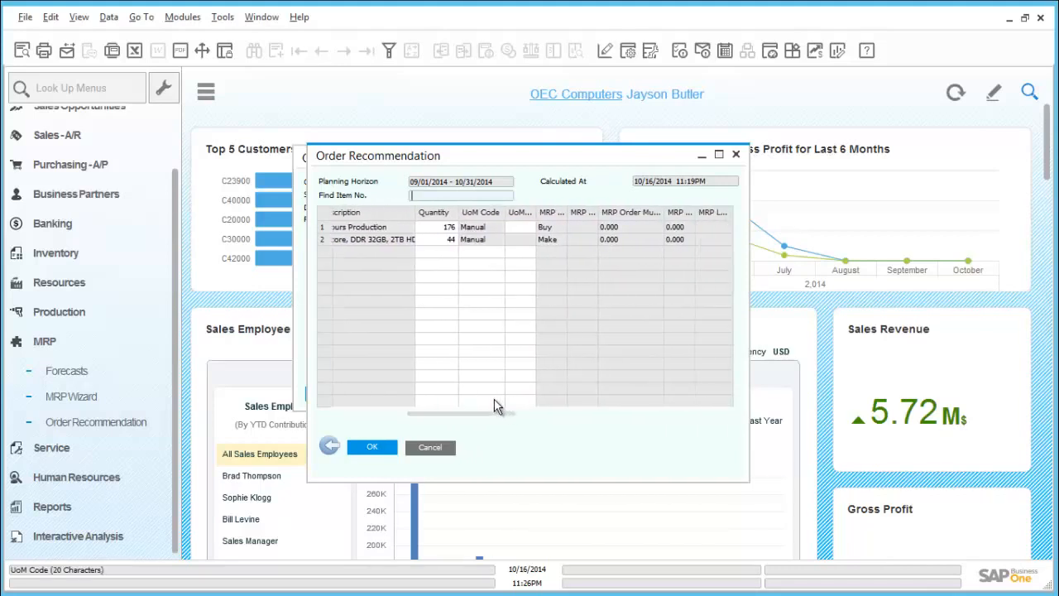
Create the recommended production order for item P10001 and close the order recommendations and their selection criteria
{"action": "left_click", "coordinate": [441, 241]}
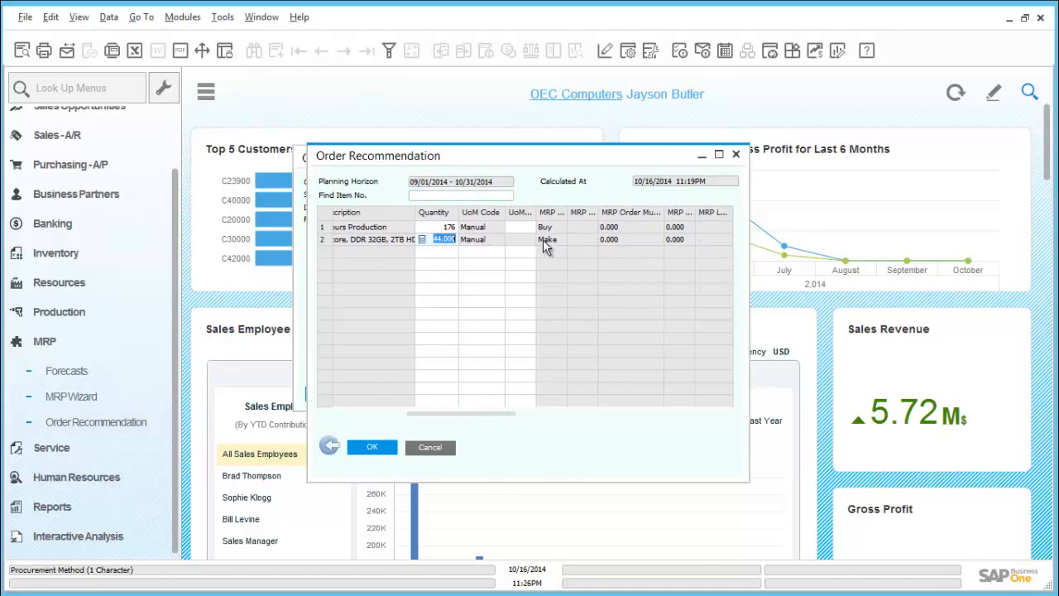
{"action": "left_click_drag", "start_coordinate": [513, 414], "coordinate": [343, 412]}
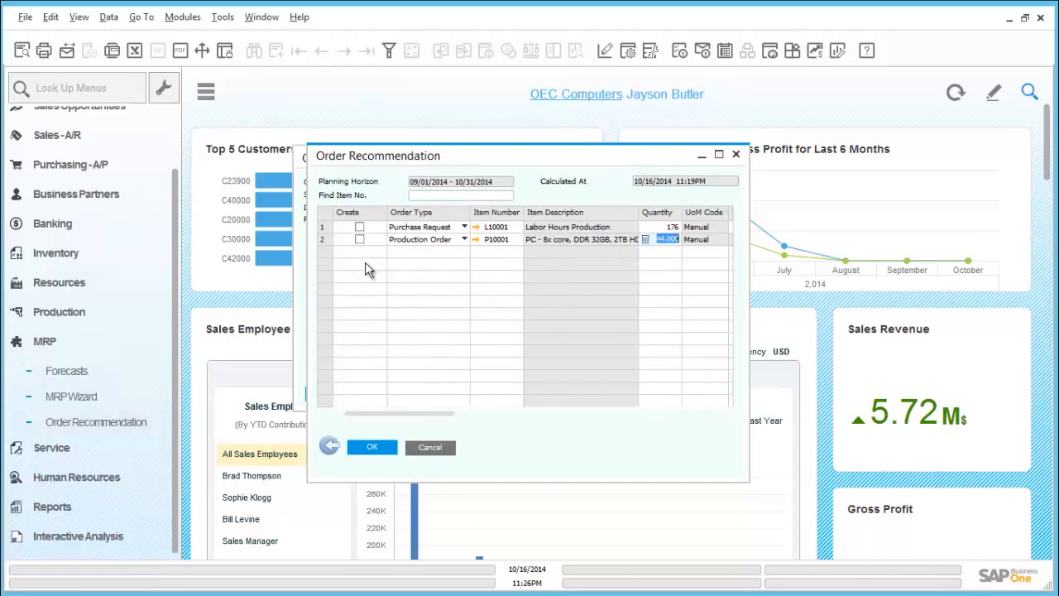
{"action": "left_click", "coordinate": [359, 239]}
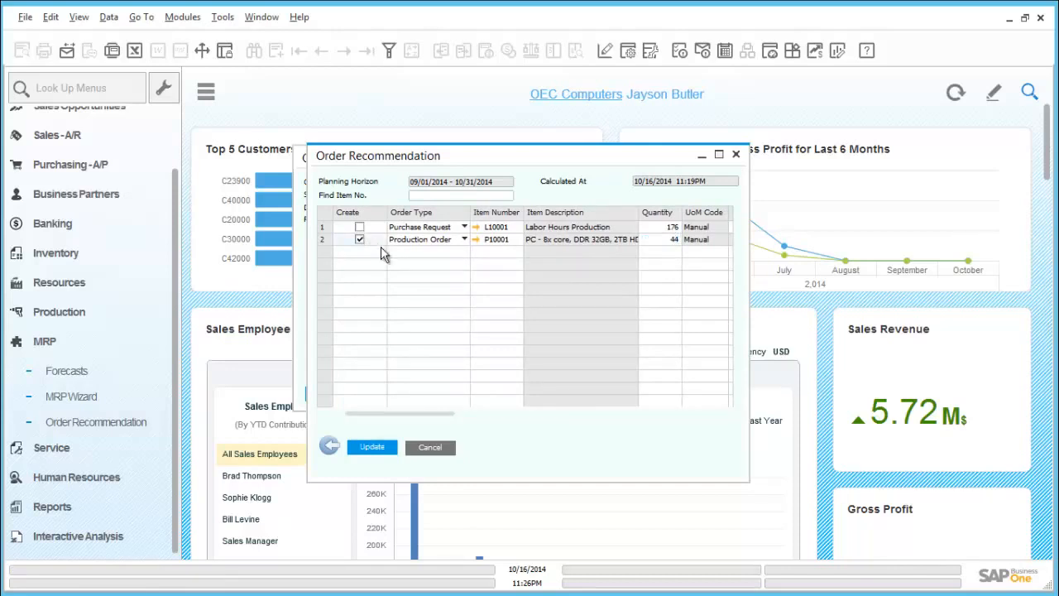
{"action": "left_click", "coordinate": [393, 451]}
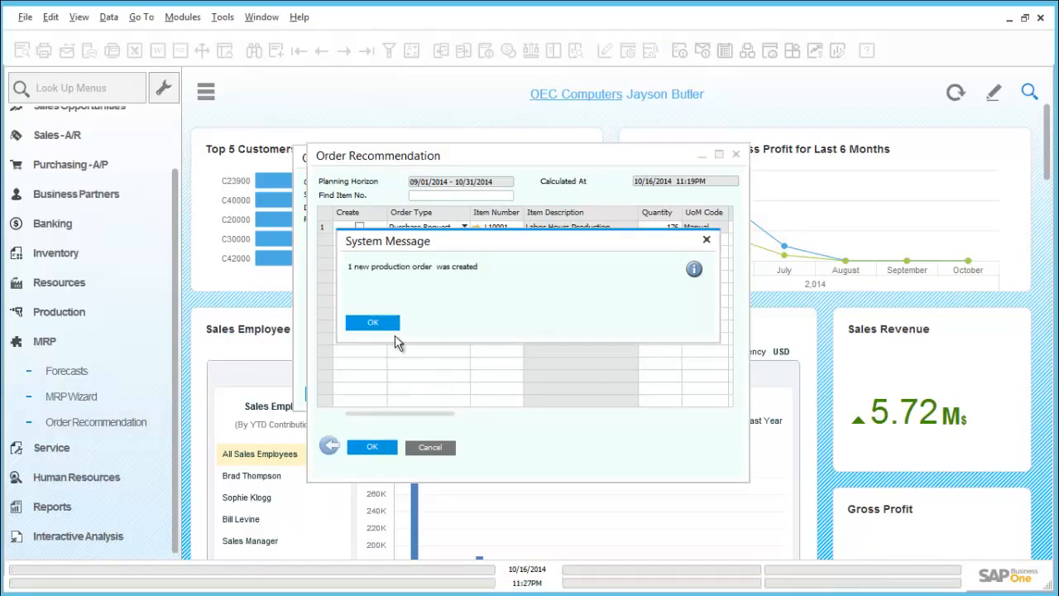
{"action": "left_click", "coordinate": [372, 323]}
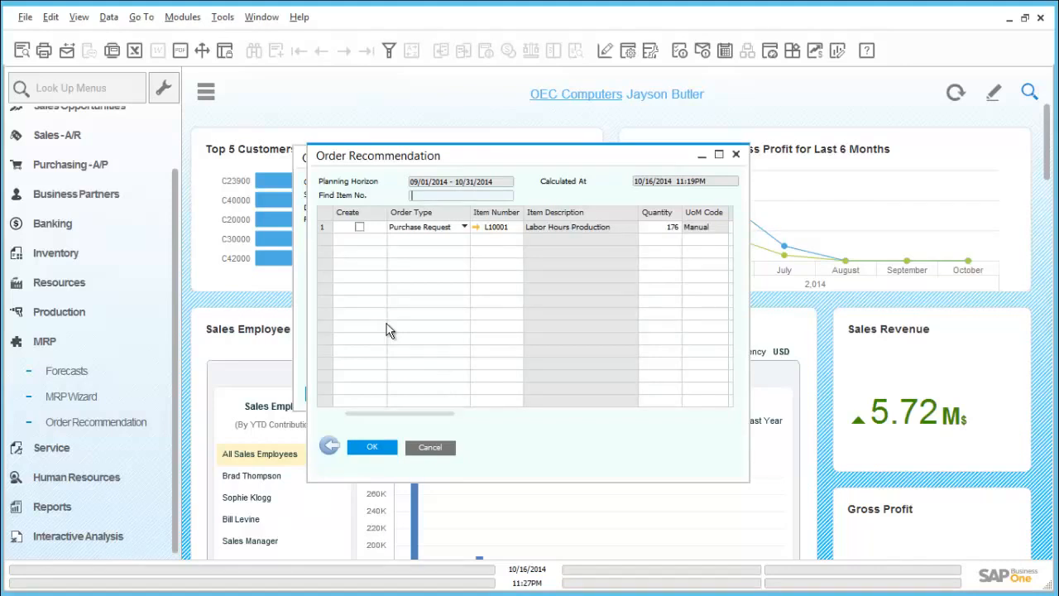
{"action": "left_click", "coordinate": [383, 447]}
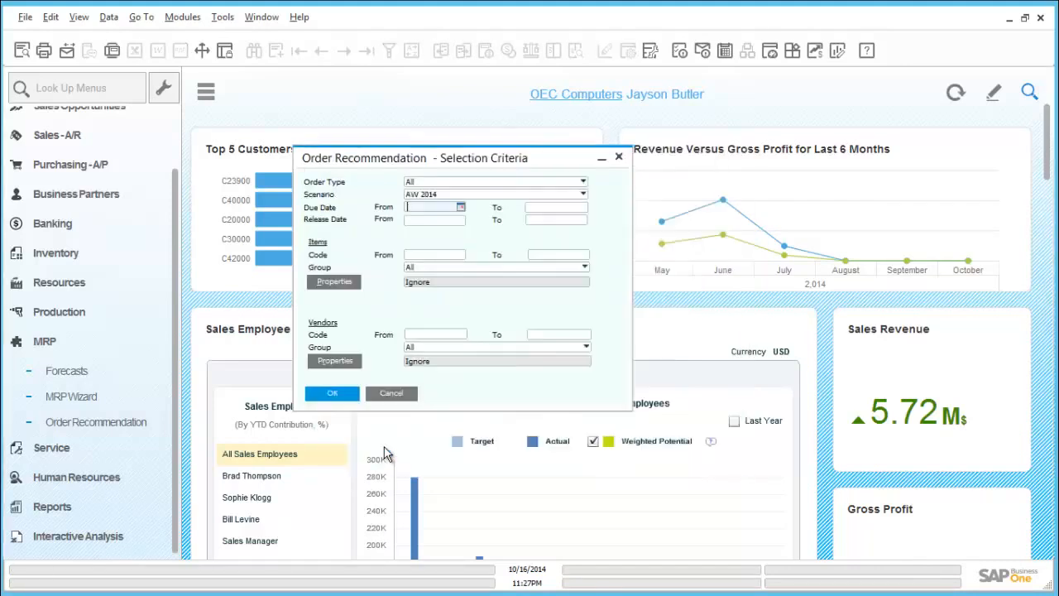
{"action": "left_click", "coordinate": [394, 394]}
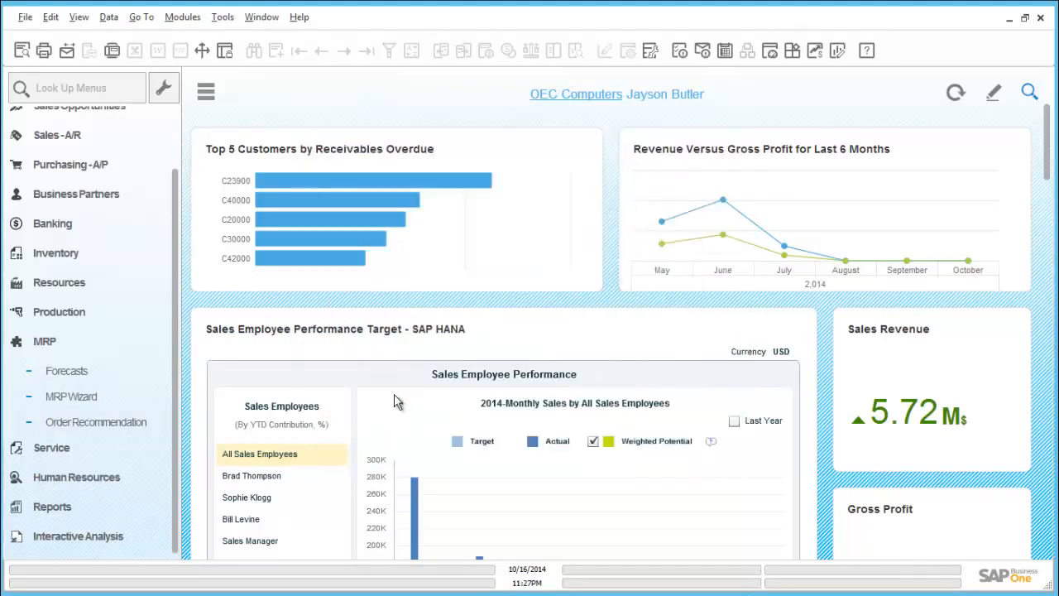
Find the production order for product P10005 by its document number and review its component list
{"action": "left_click", "coordinate": [142, 341]}
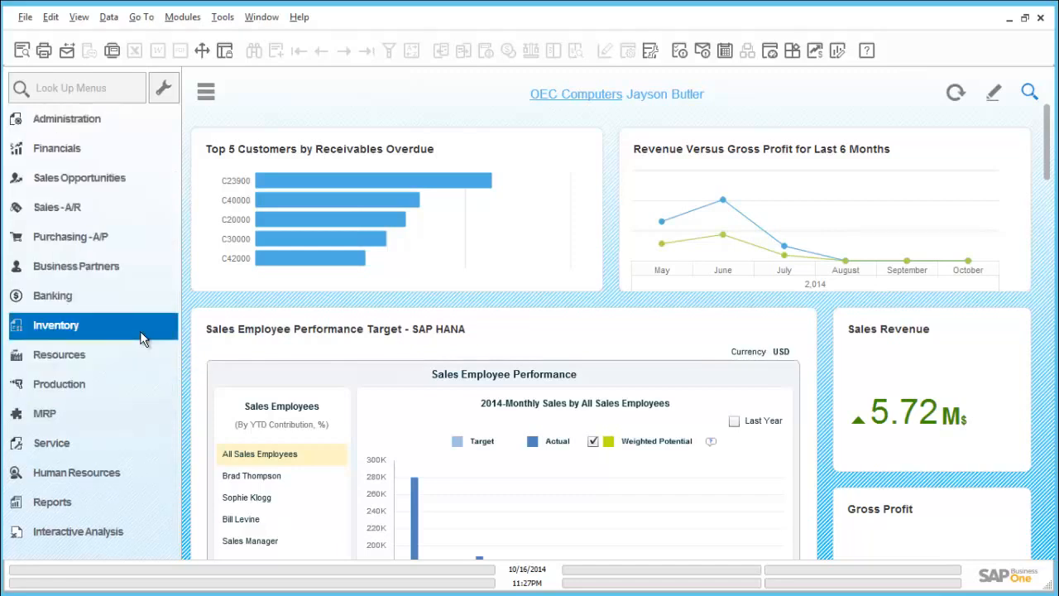
{"action": "left_click", "coordinate": [79, 384]}
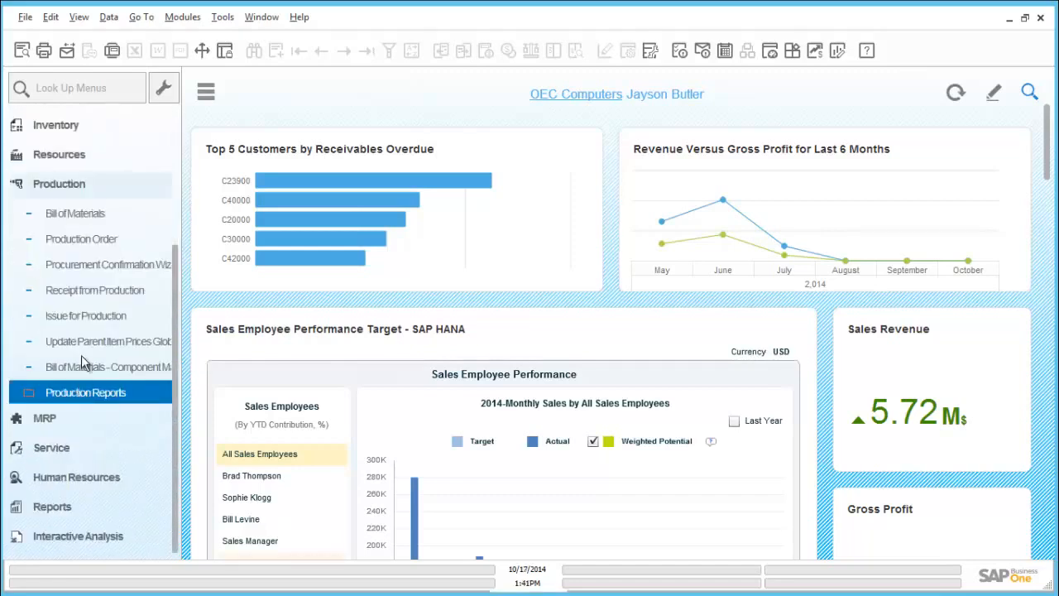
{"action": "left_click", "coordinate": [102, 248]}
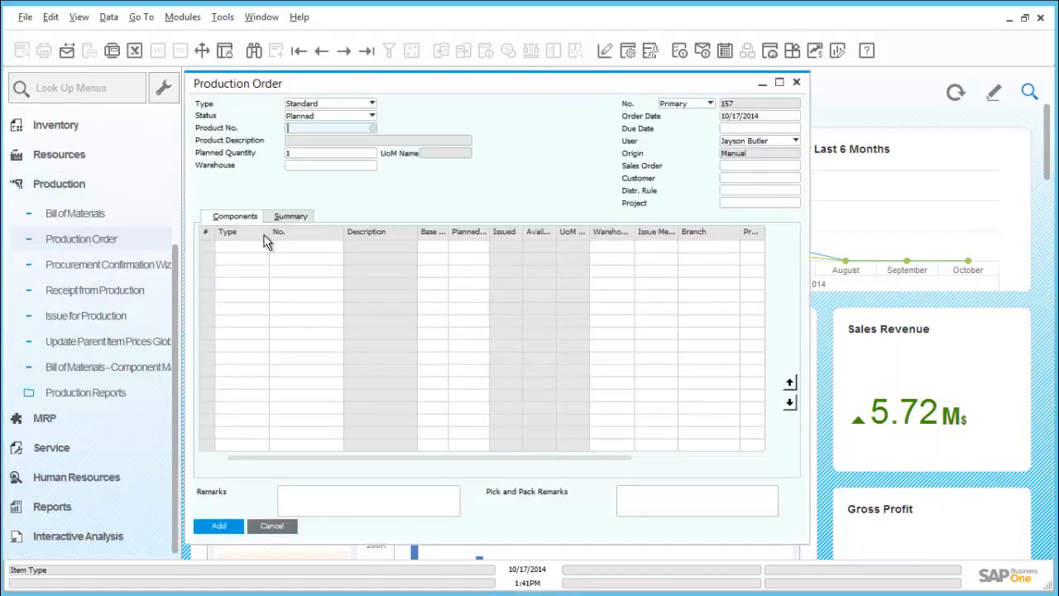
{"action": "key", "text": "ctrl+f"}
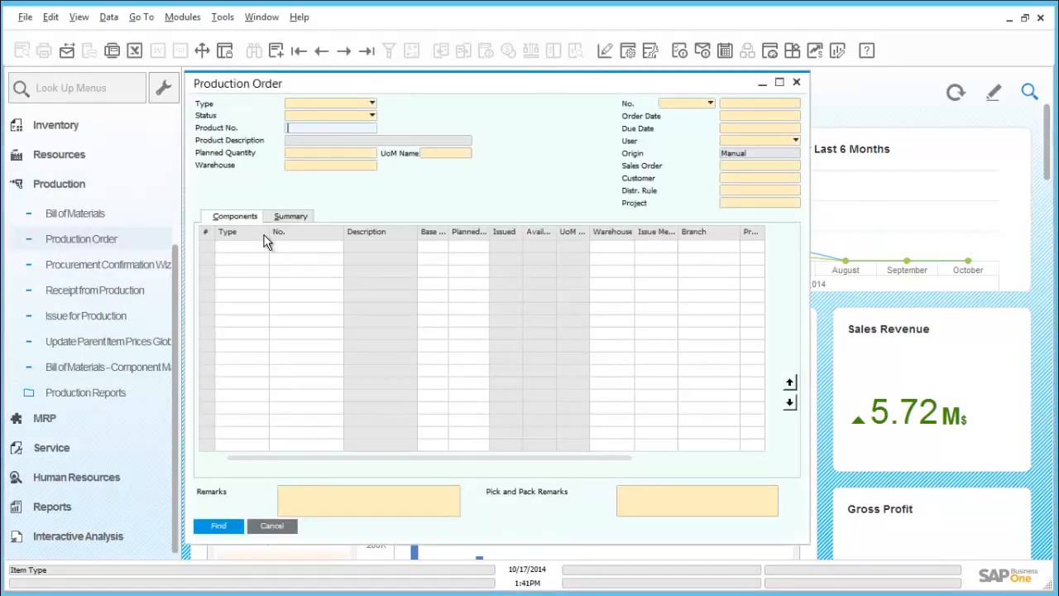
{"action": "left_click", "coordinate": [762, 103]}
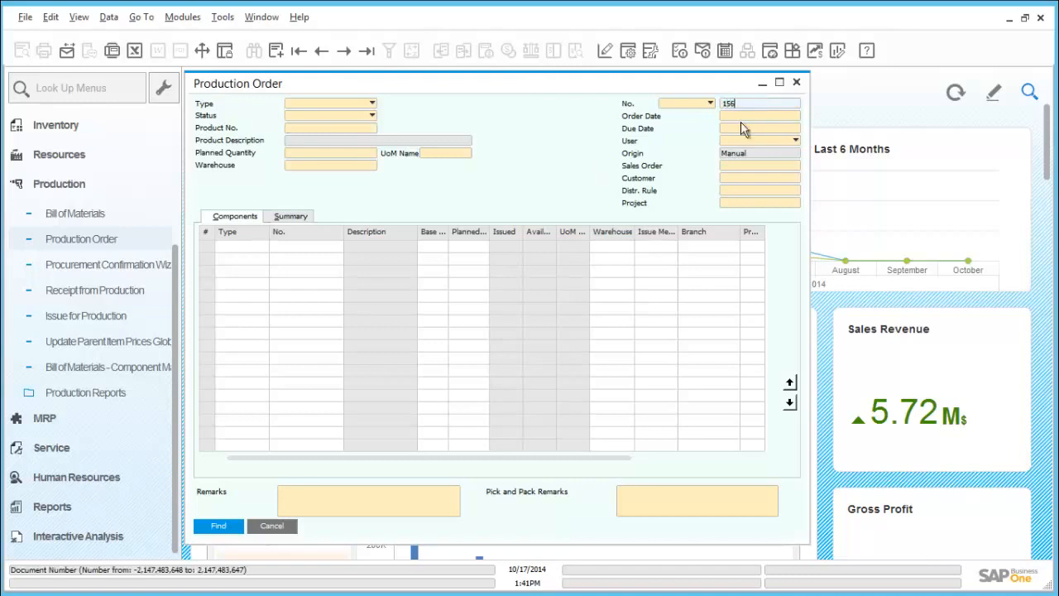
{"action": "left_click", "coordinate": [218, 526]}
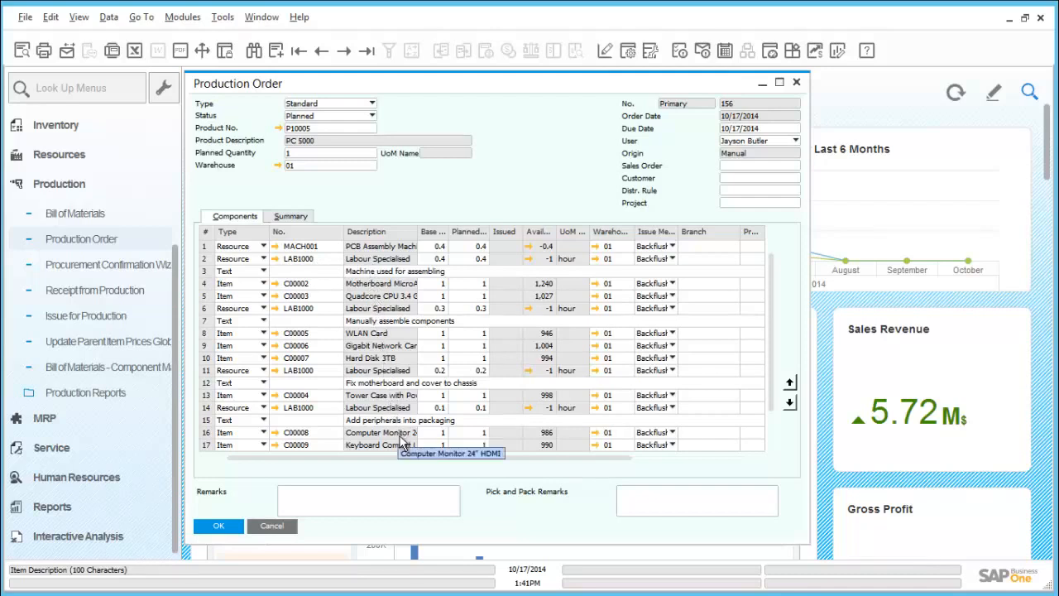
{"action": "scroll", "coordinate": [771, 382], "scroll_direction": "down", "scroll_amount": 1}
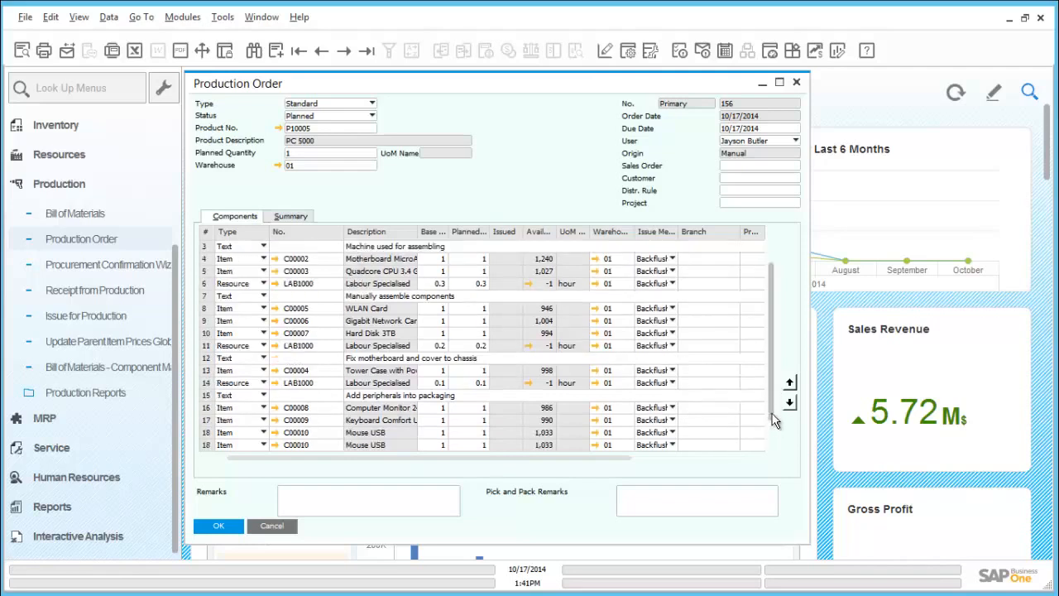
{"action": "scroll", "coordinate": [770, 364], "scroll_direction": "up", "scroll_amount": 1}
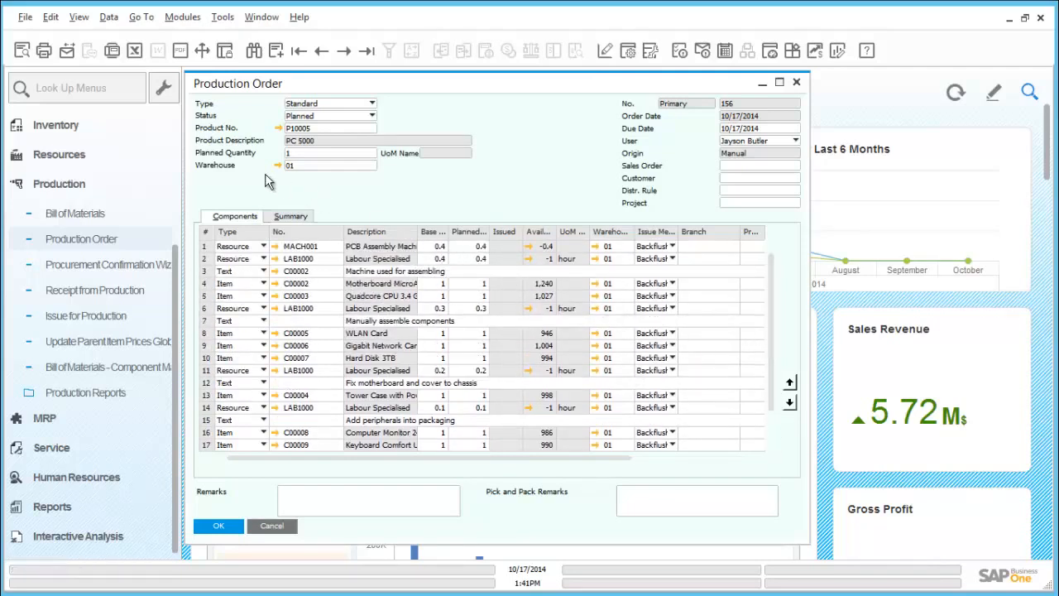
Preview the production order's printout and review the bill of materials of product P10005, closing both
{"action": "left_click", "coordinate": [17, 58]}
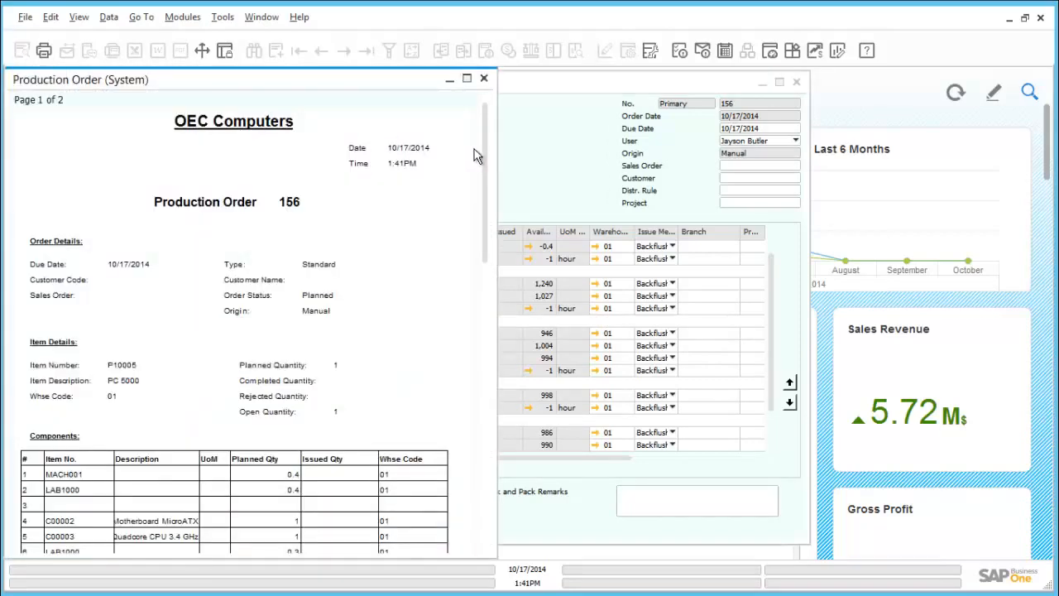
{"action": "mouse_move", "coordinate": [488, 156]}
{"action": "left_mouse_down"}
{"action": "mouse_move", "coordinate": [488, 230]}
{"action": "mouse_move", "coordinate": [488, 147]}
{"action": "left_mouse_up"}
{"action": "left_click", "coordinate": [485, 80]}
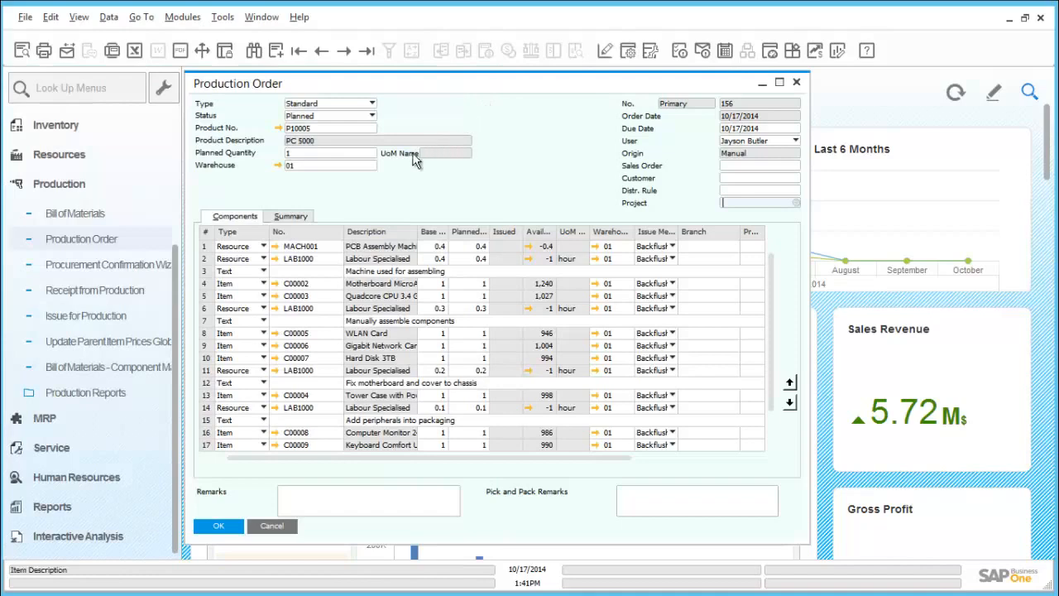
{"action": "left_click", "coordinate": [279, 128]}
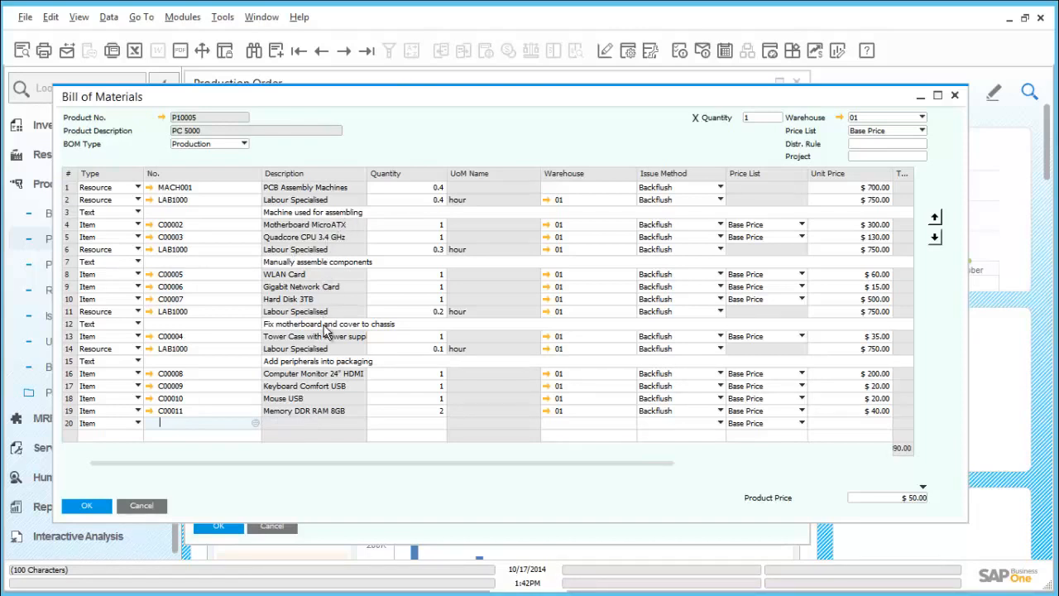
{"action": "left_click", "coordinate": [86, 508]}
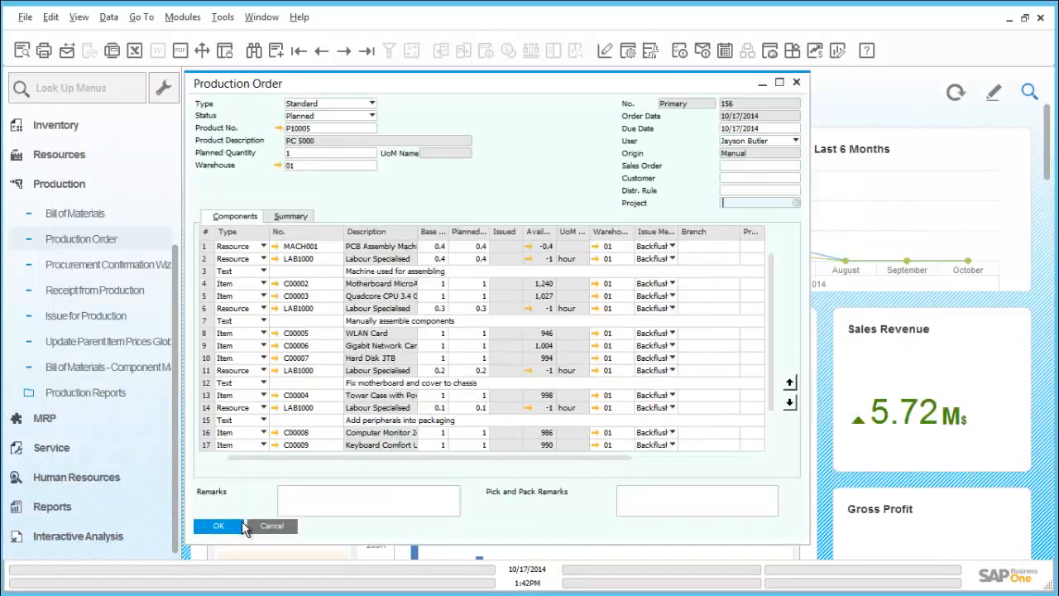
Set the production order's status to Released and update the order
{"action": "left_click", "coordinate": [335, 116]}
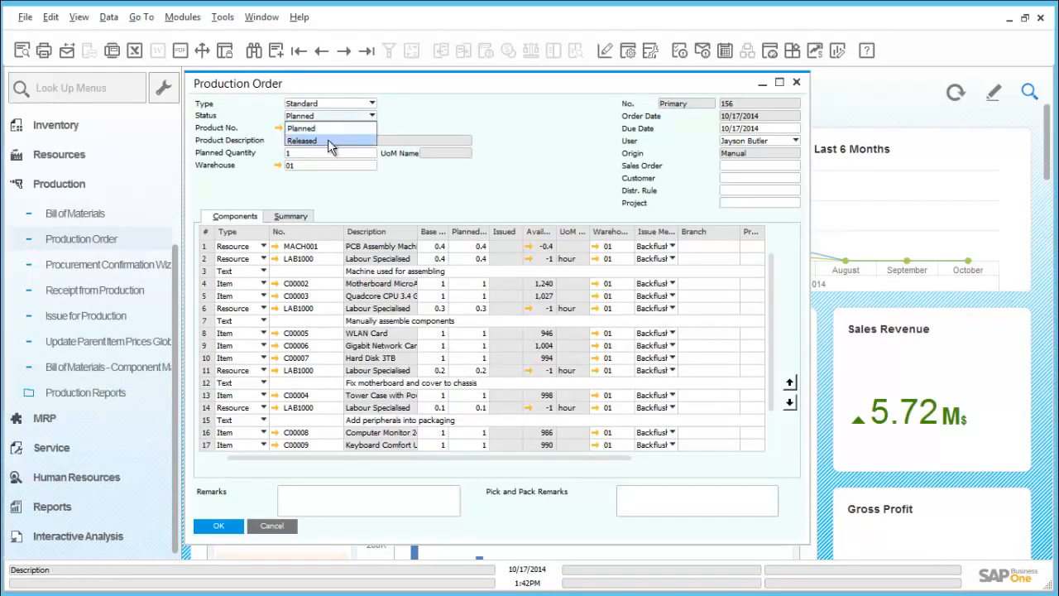
{"action": "left_click", "coordinate": [330, 140]}
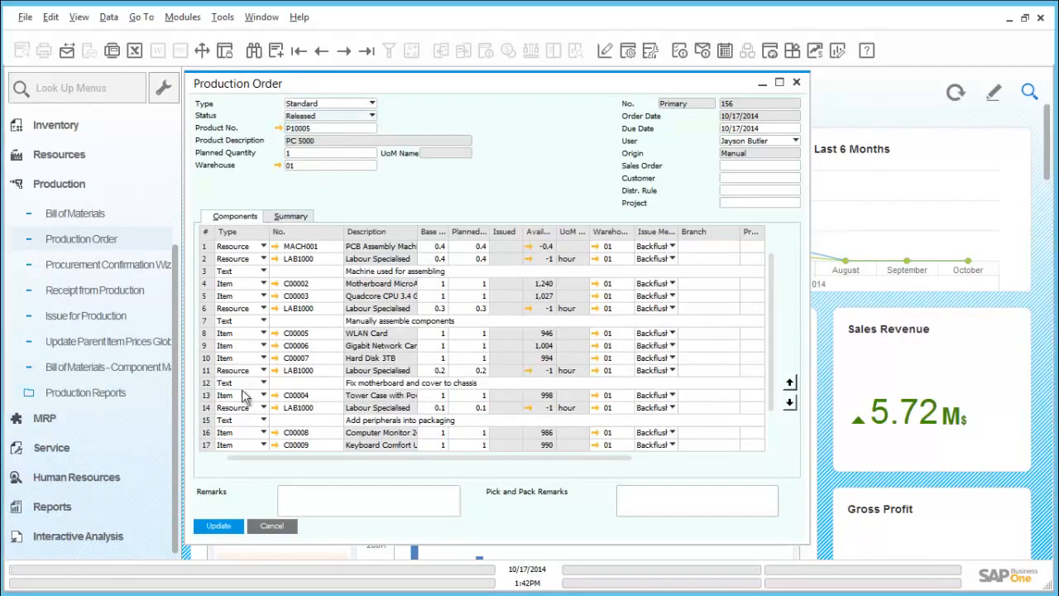
{"action": "left_click", "coordinate": [212, 534]}
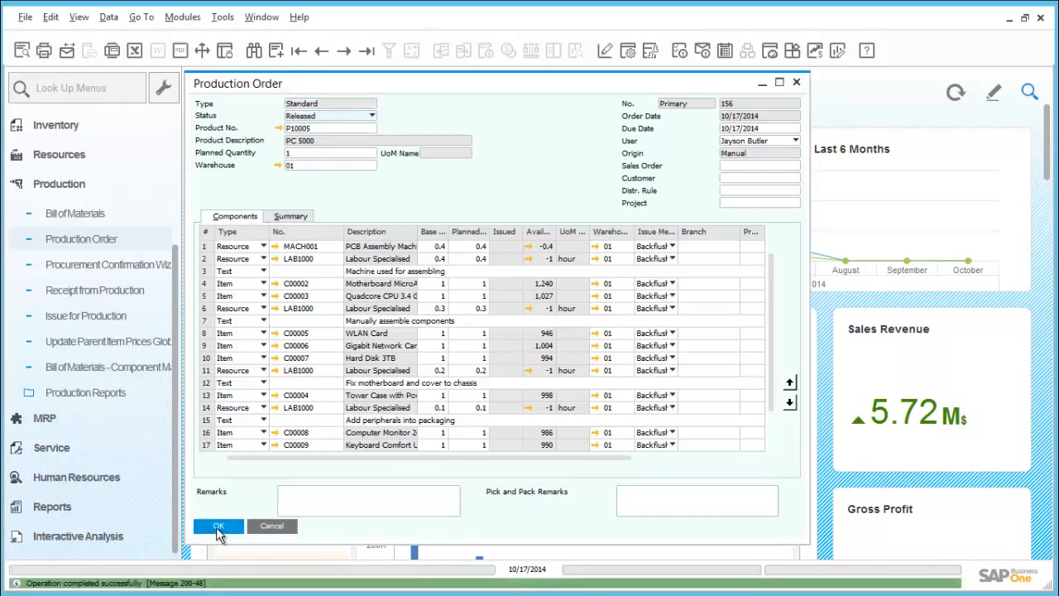
{"action": "left_click", "coordinate": [220, 531]}
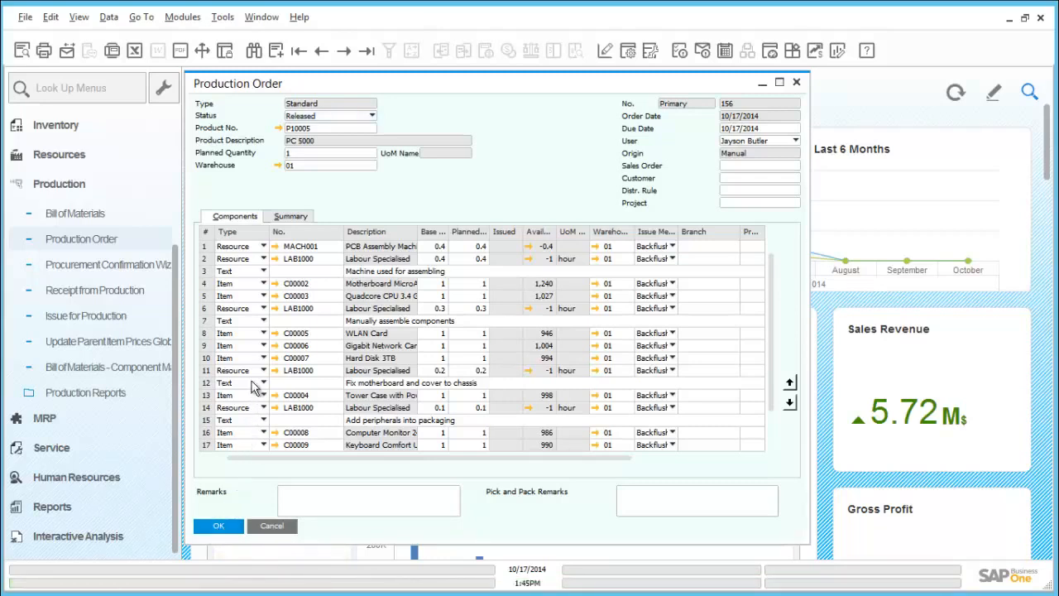
Examine the general, capacity and planning data of the order's machine resource MACH001, and close its record
{"action": "left_click", "coordinate": [275, 247]}
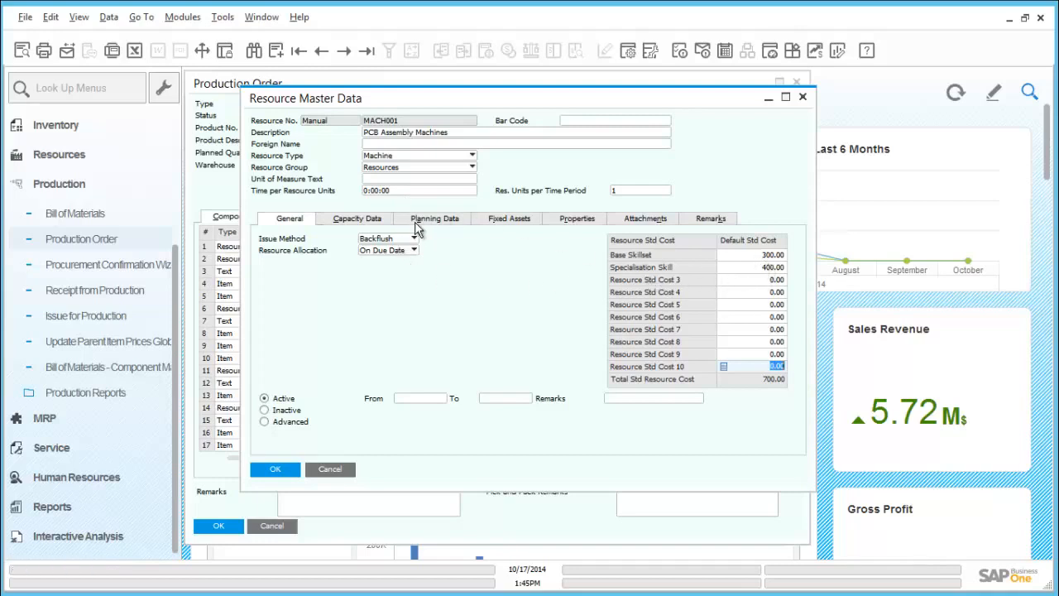
{"action": "left_click", "coordinate": [374, 220]}
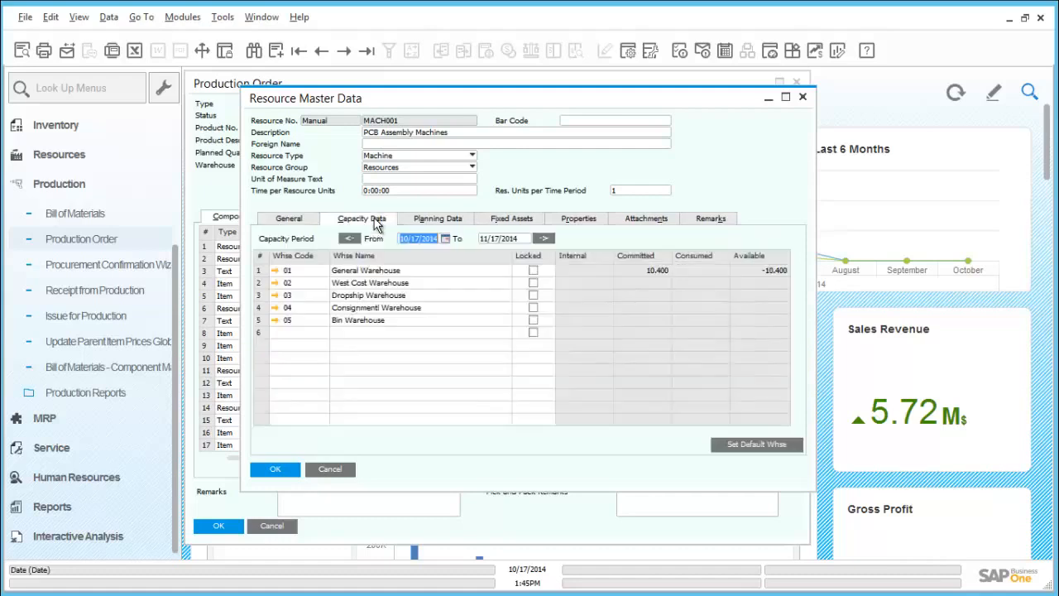
{"action": "left_click", "coordinate": [426, 220]}
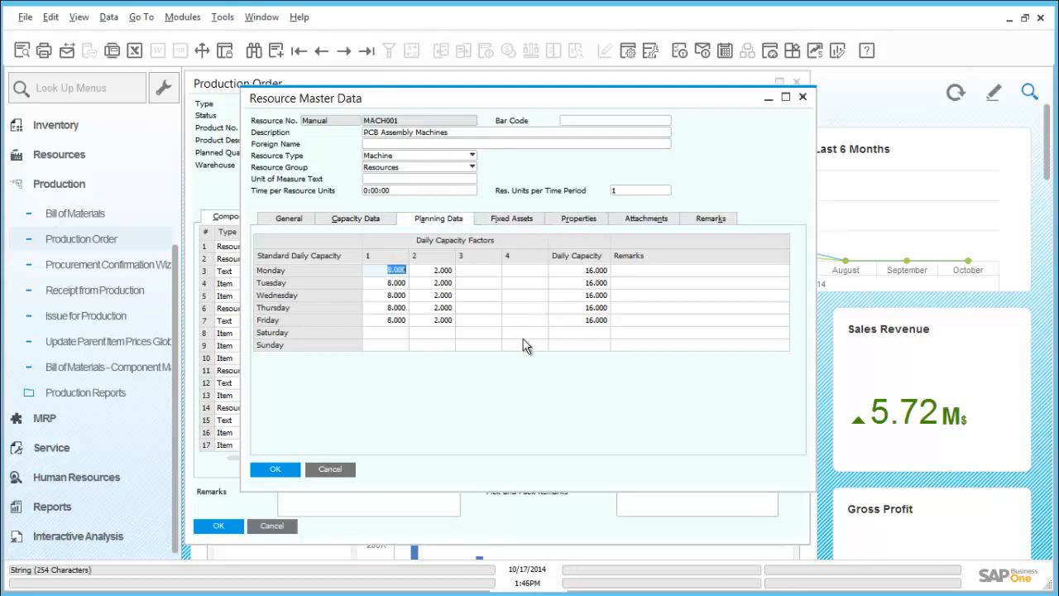
{"action": "left_click", "coordinate": [277, 470]}
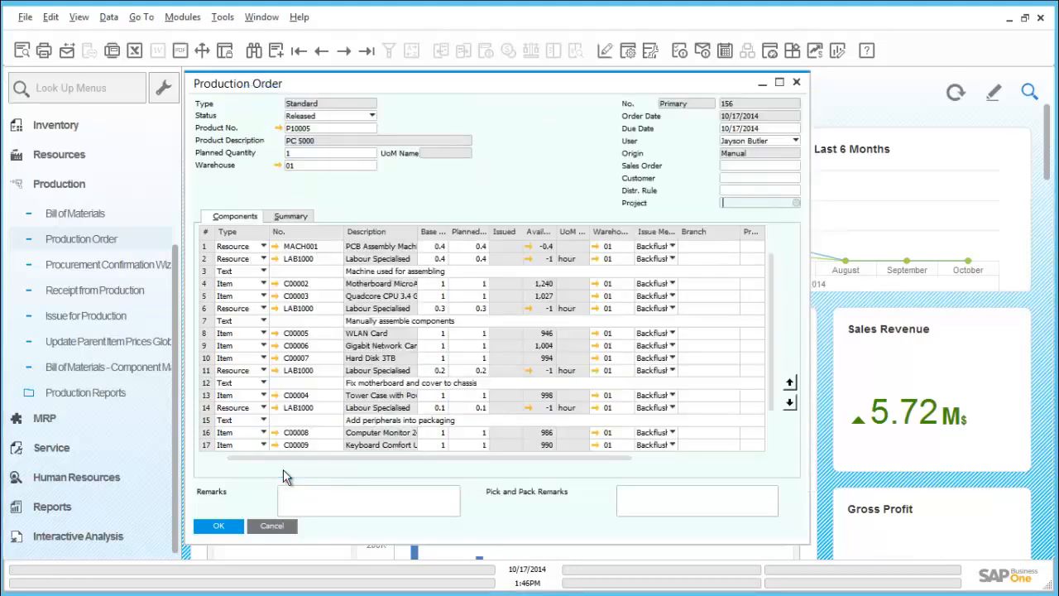
Examine the capacity and planning data of labor resource LAB1000, and close its record and the production order
{"action": "left_click", "coordinate": [276, 260]}
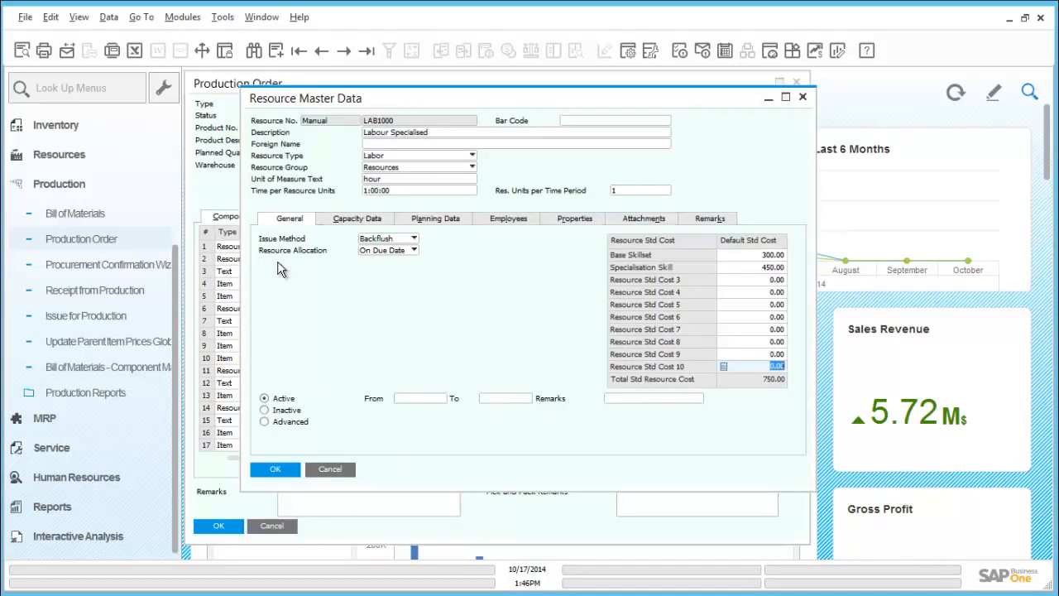
{"action": "left_click", "coordinate": [359, 220]}
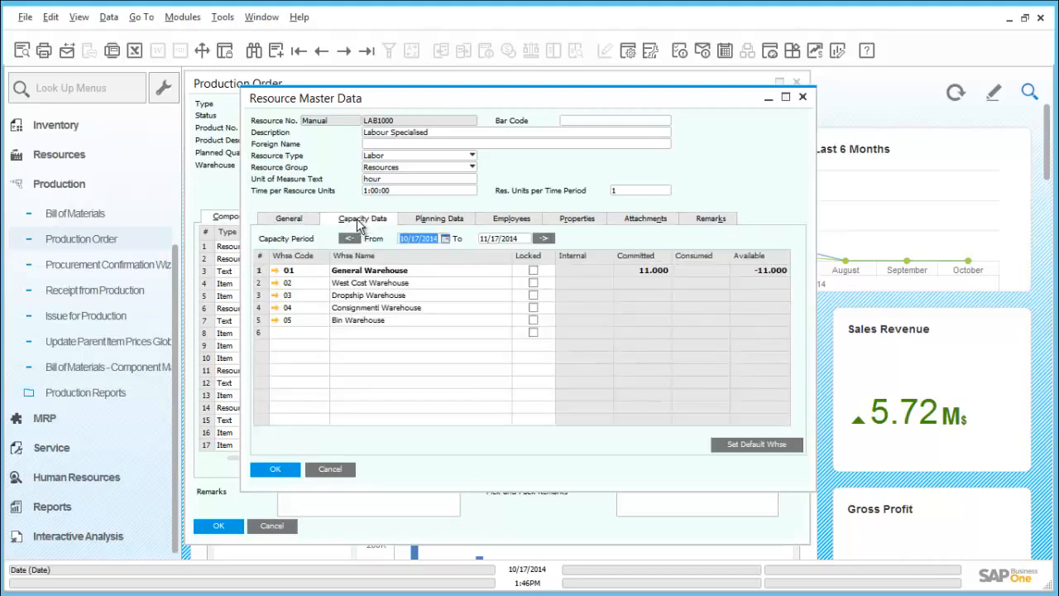
{"action": "left_click", "coordinate": [414, 222]}
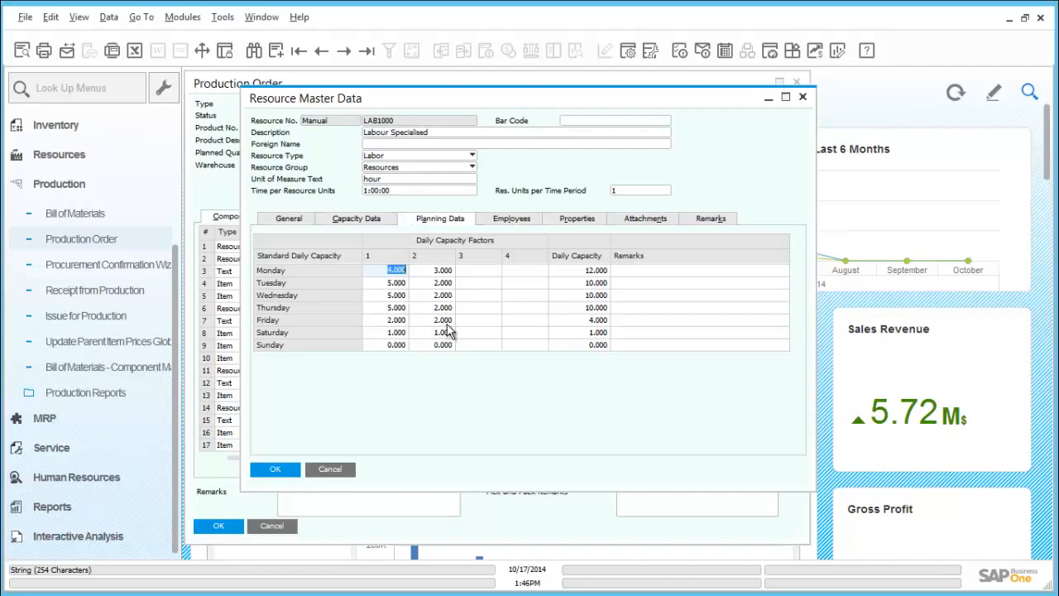
{"action": "left_click", "coordinate": [285, 467]}
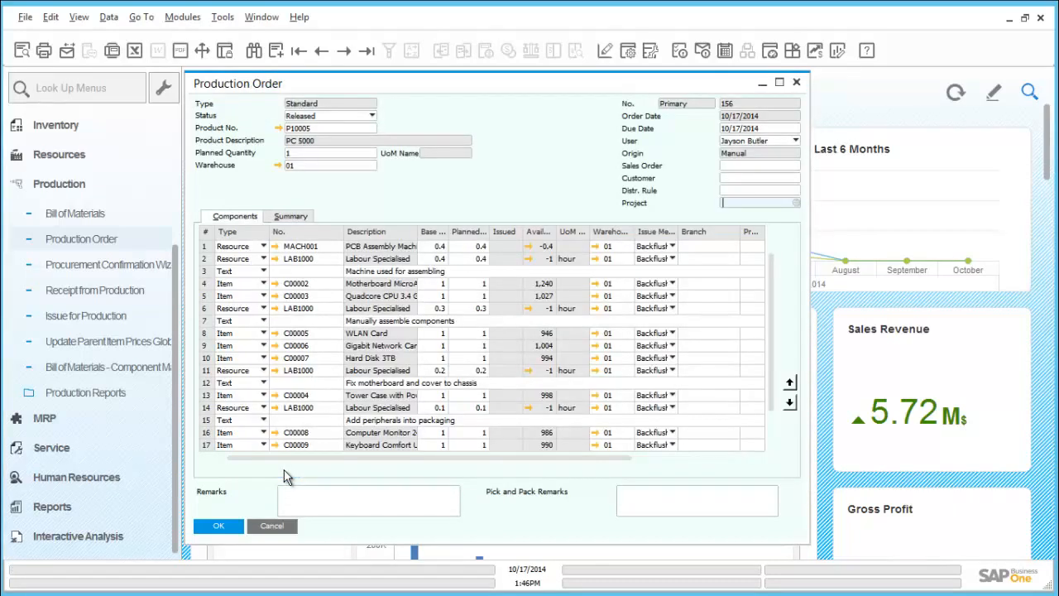
{"action": "left_click", "coordinate": [219, 527]}
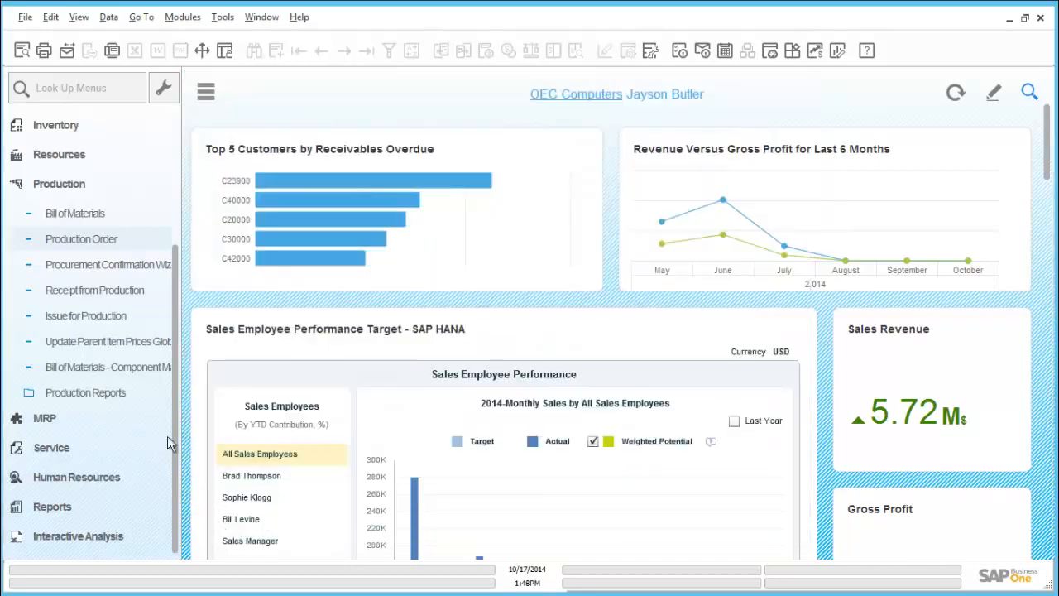
Display the Open Items List for production orders, check the statuses of the latest orders, and close the list
{"action": "left_click", "coordinate": [96, 396]}
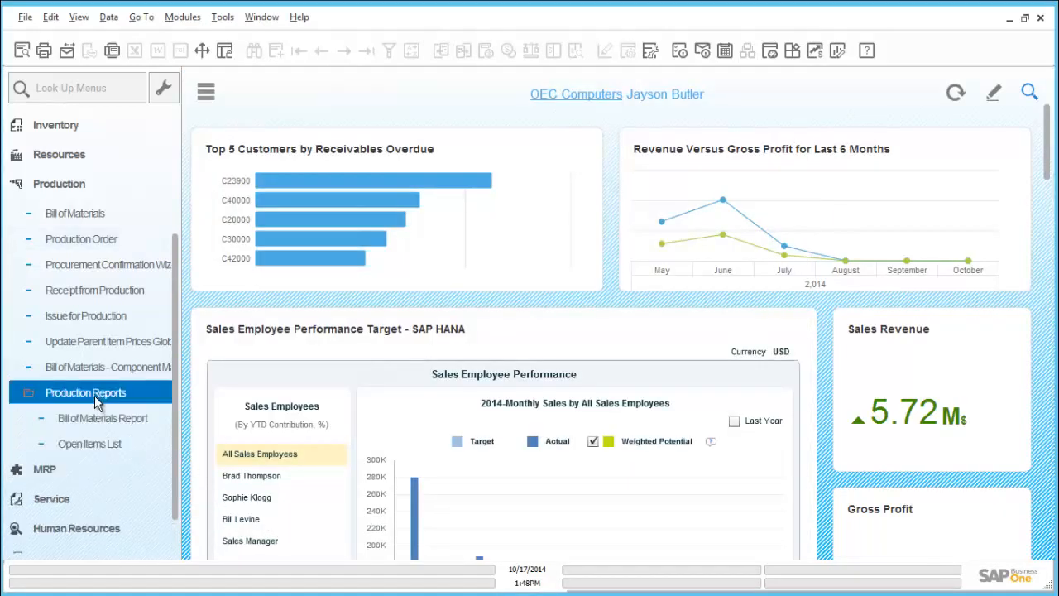
{"action": "left_click", "coordinate": [95, 396]}
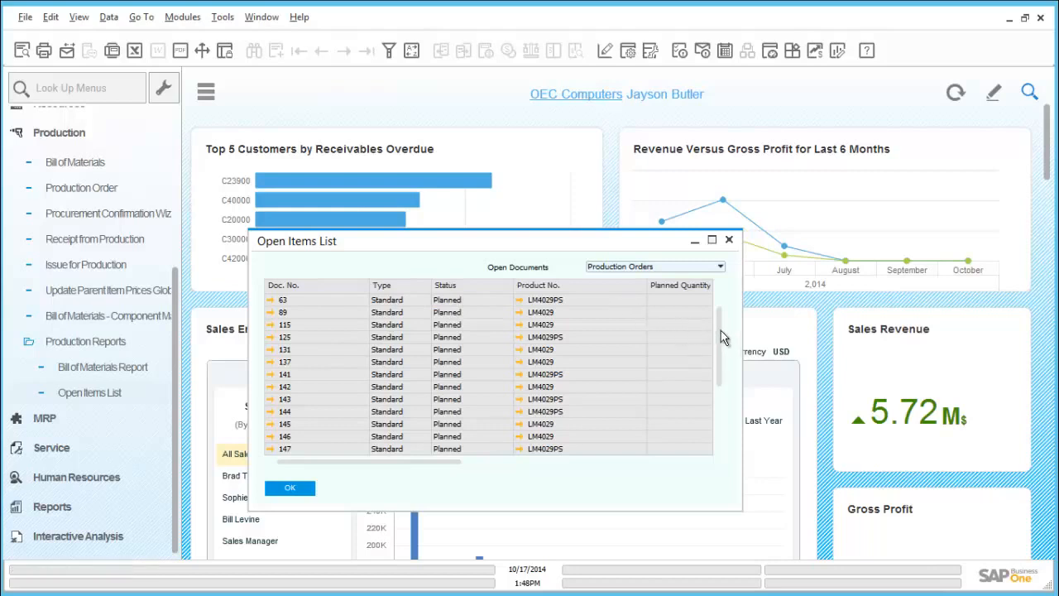
{"action": "scroll", "coordinate": [719, 329], "scroll_direction": "down", "scroll_amount": 3}
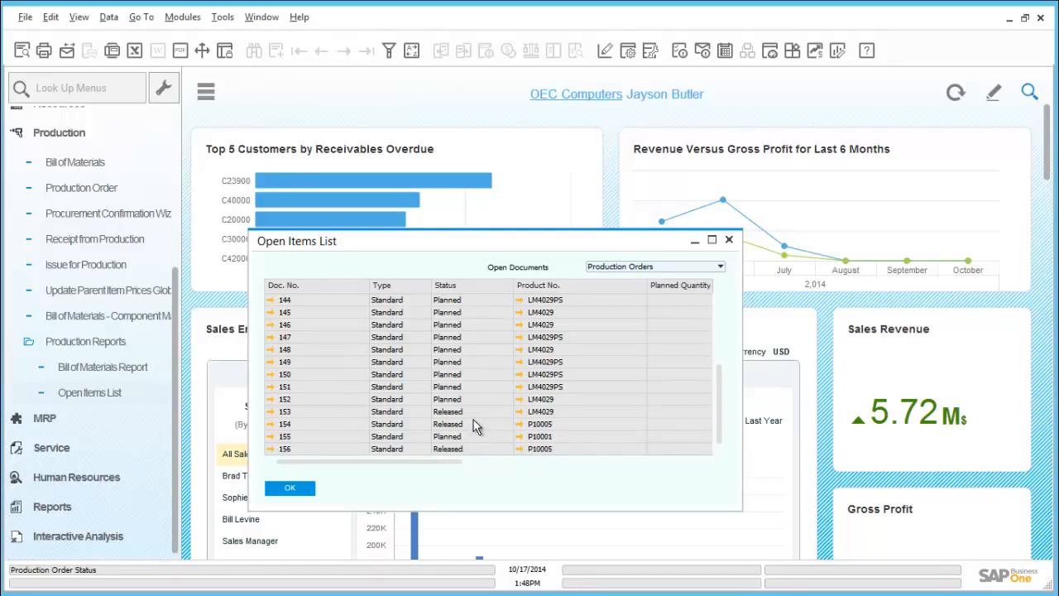
{"action": "left_click", "coordinate": [302, 491]}
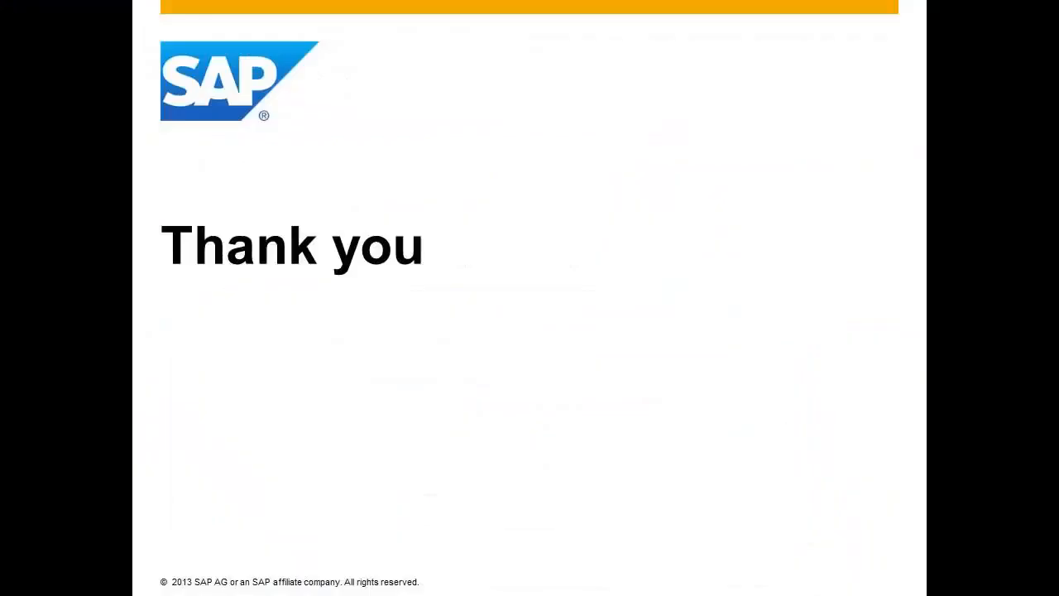